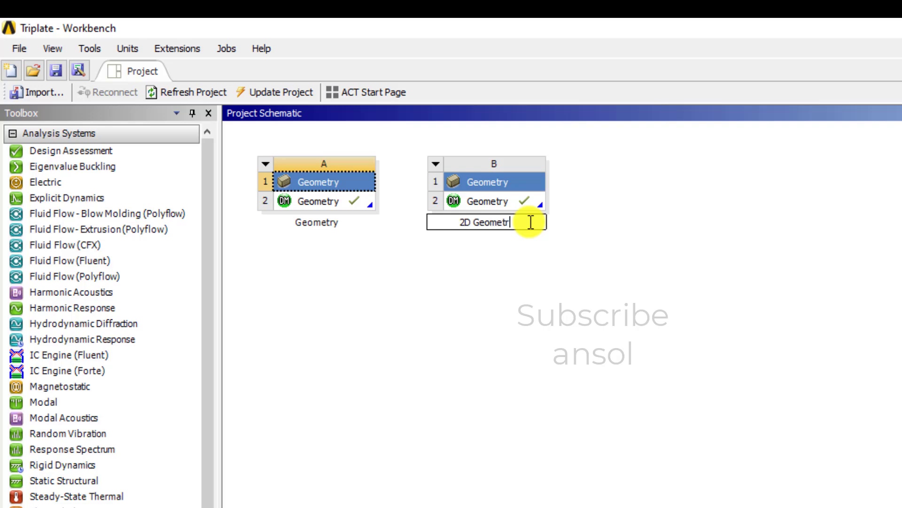
Name geometry system B "2D Geometry" and set its geometry's analysis type to 2D.
key(Return)
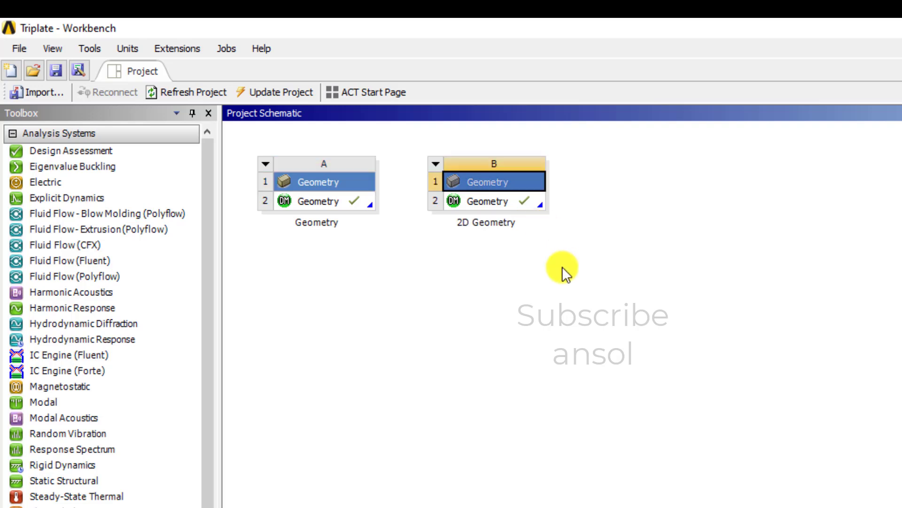
click(562, 291)
click(501, 201)
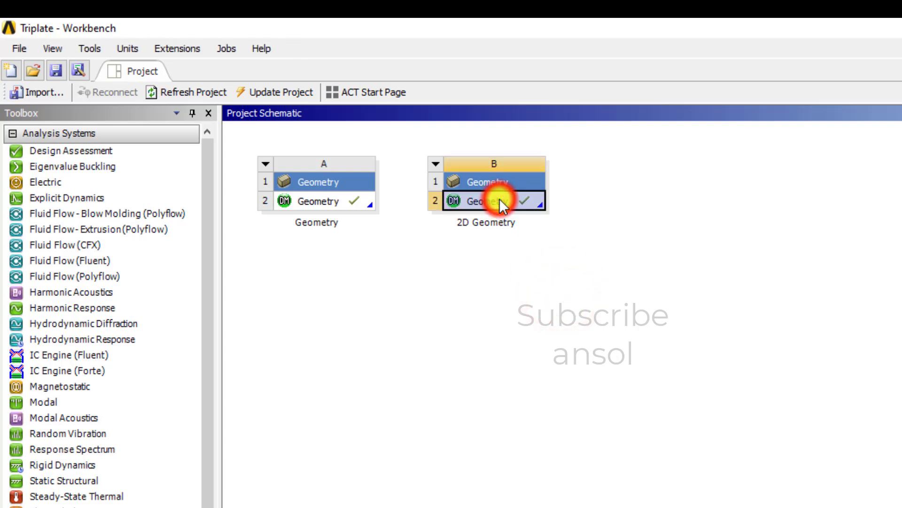
right_click(499, 201)
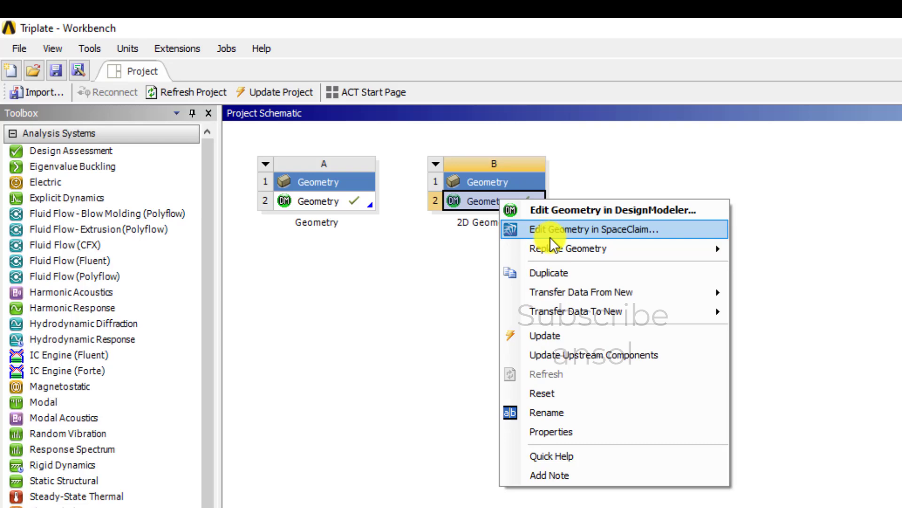
click(564, 432)
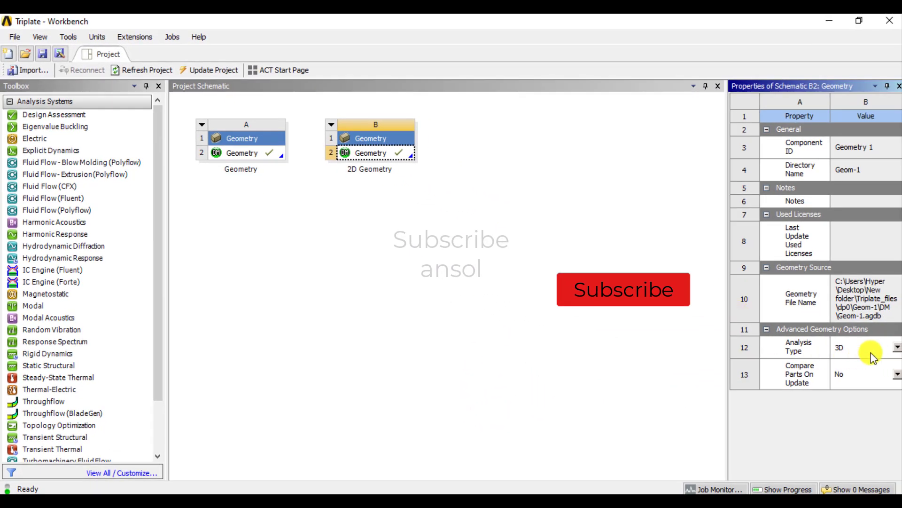
click(896, 348)
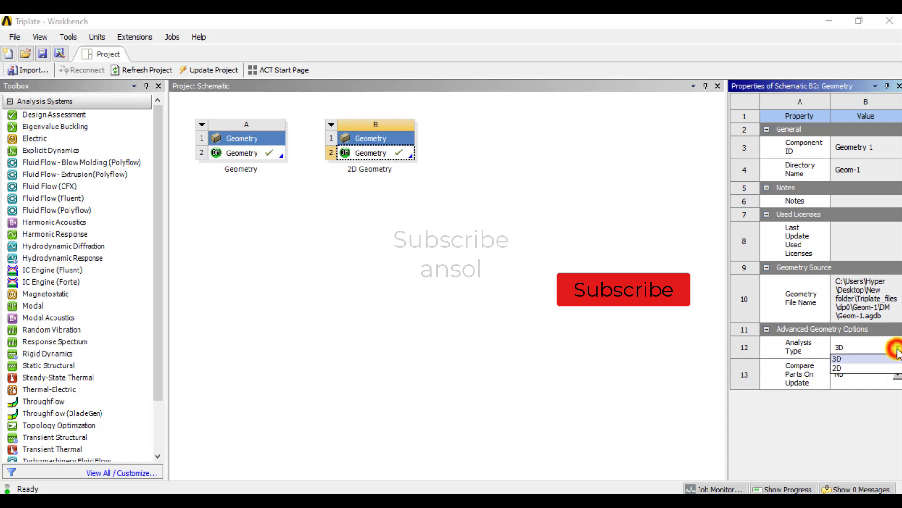
click(843, 369)
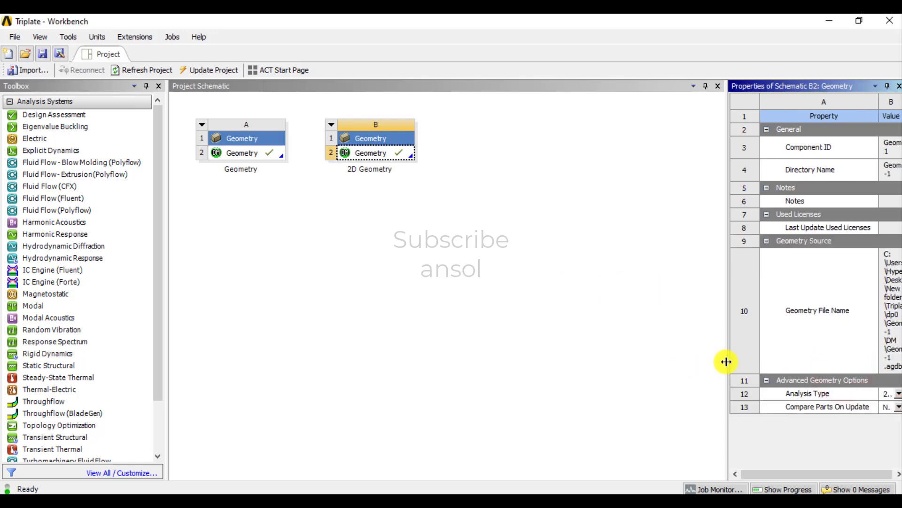
drag(727, 361, 610, 367)
click(557, 378)
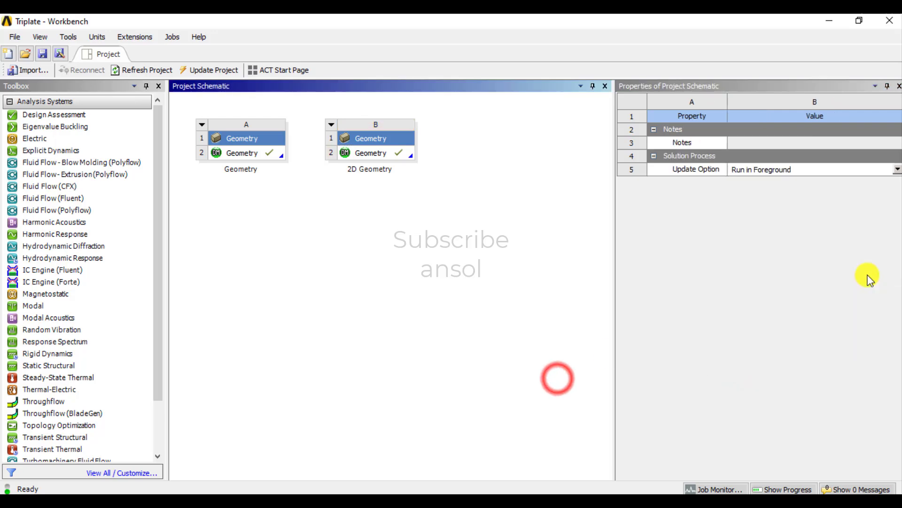
click(899, 86)
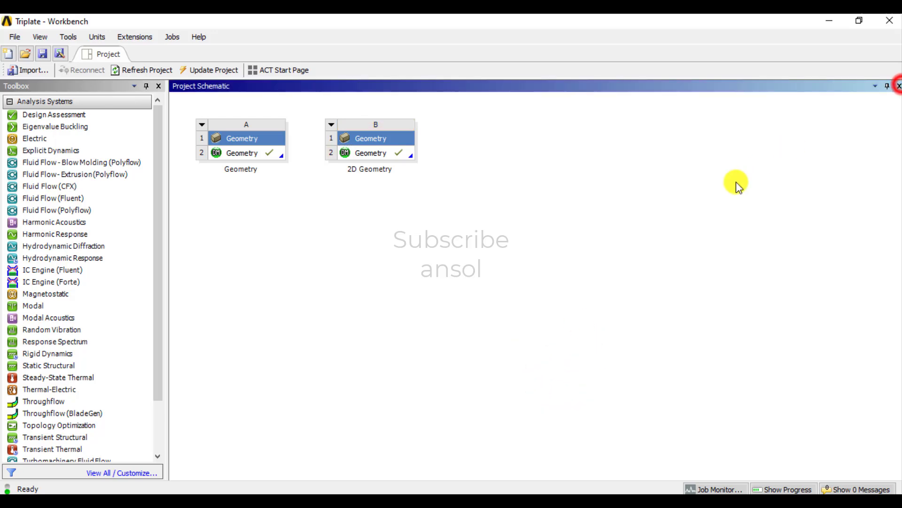
click(599, 237)
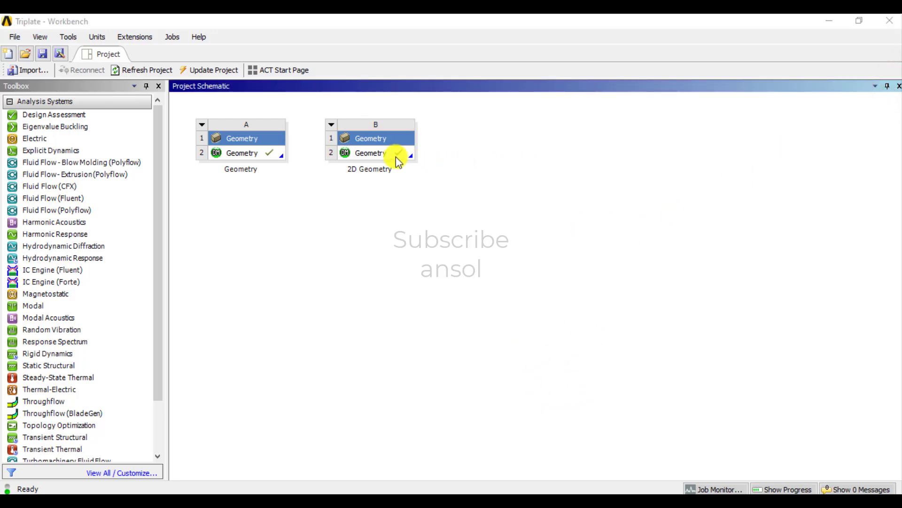
Open the 2D Geometry system's geometry in DesignModeler and delete the Extrude1 feature.
right_click(377, 151)
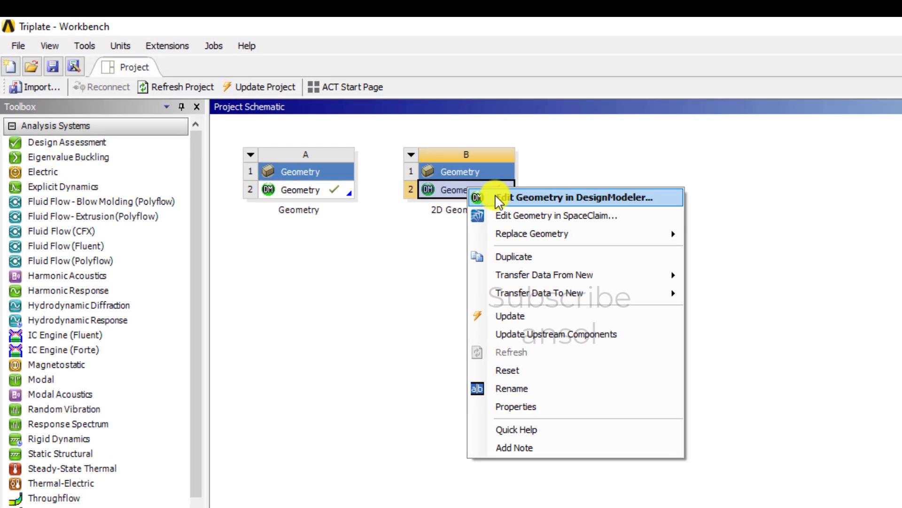
click(524, 198)
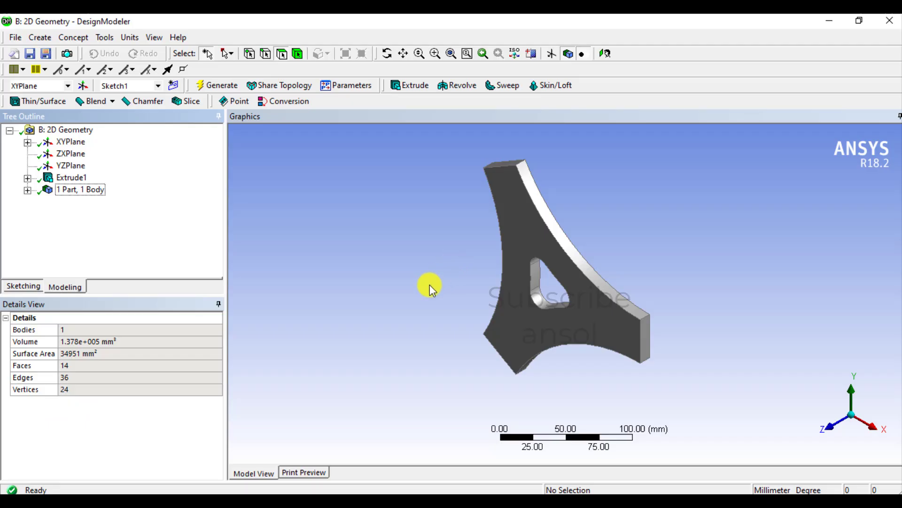
middle_drag(429, 288, 536, 244)
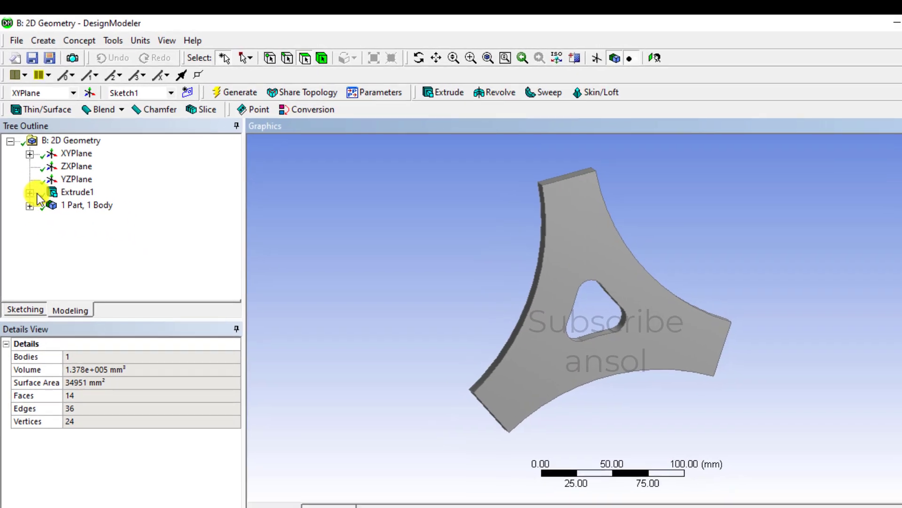
click(62, 179)
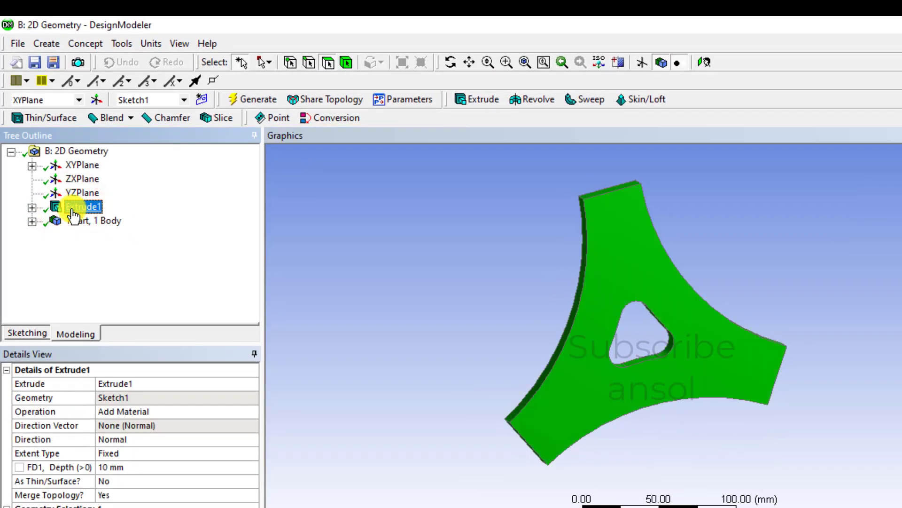
right_click(73, 210)
click(99, 323)
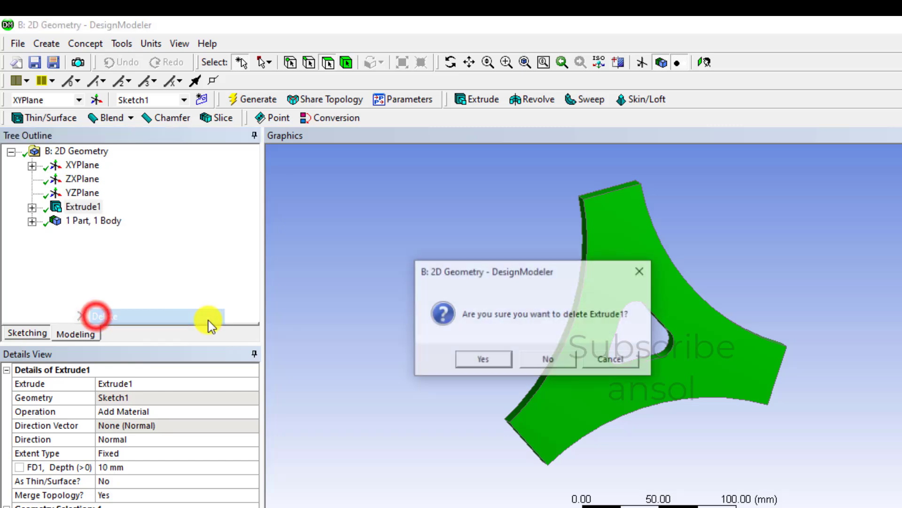
click(483, 359)
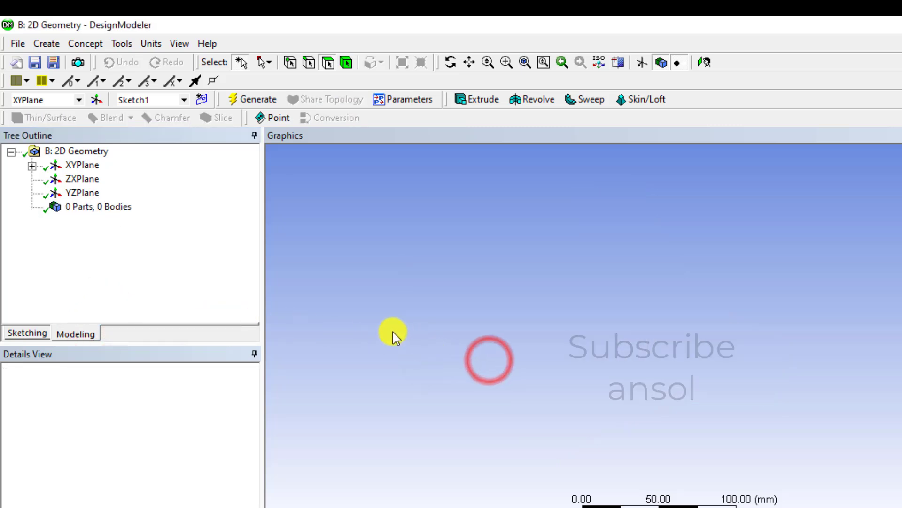
Create a surface from Sketch1 on the XYPlane using Surfaces From Sketches and generate the surface body.
click(31, 166)
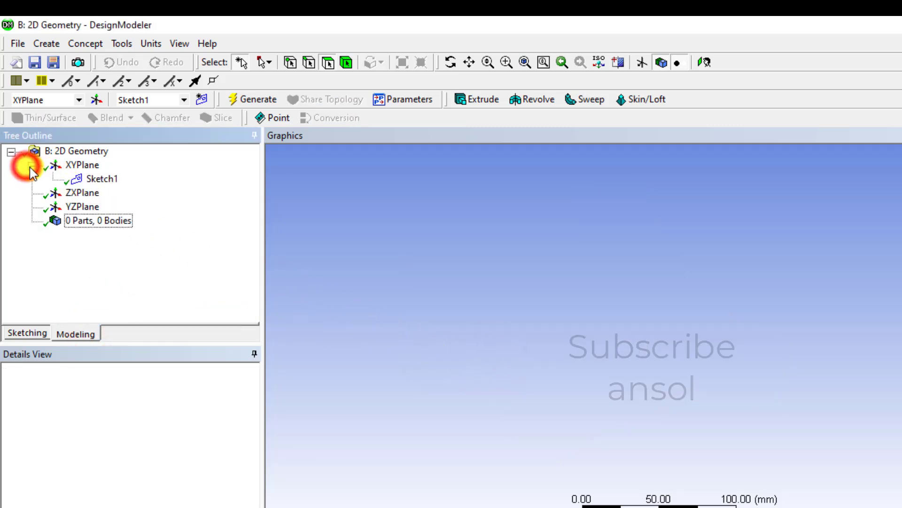
click(94, 179)
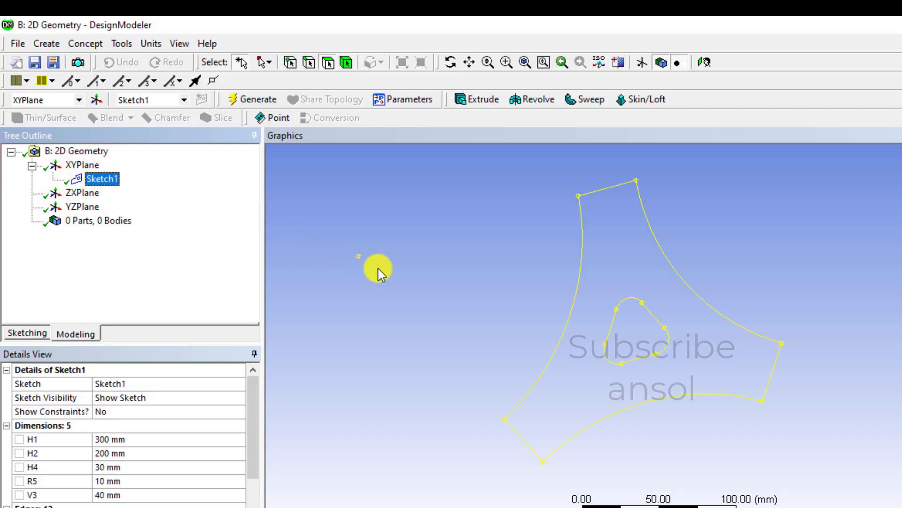
click(80, 45)
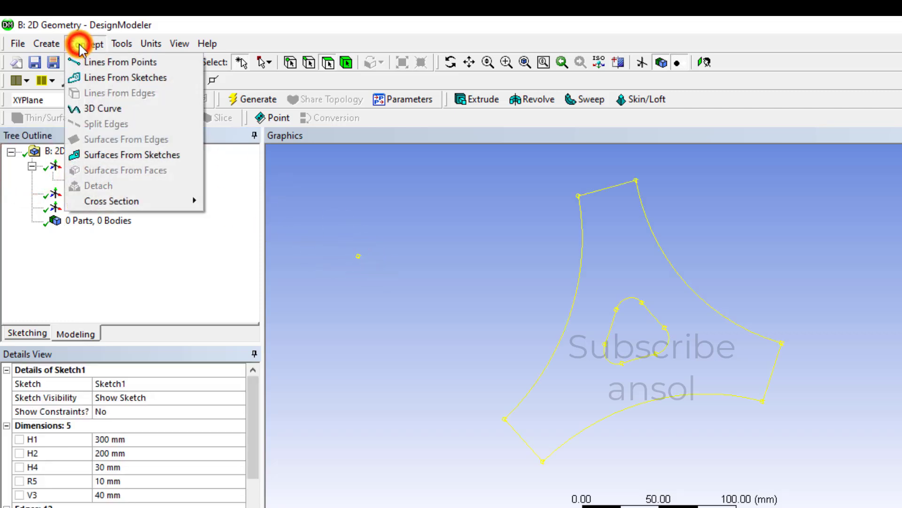
click(107, 162)
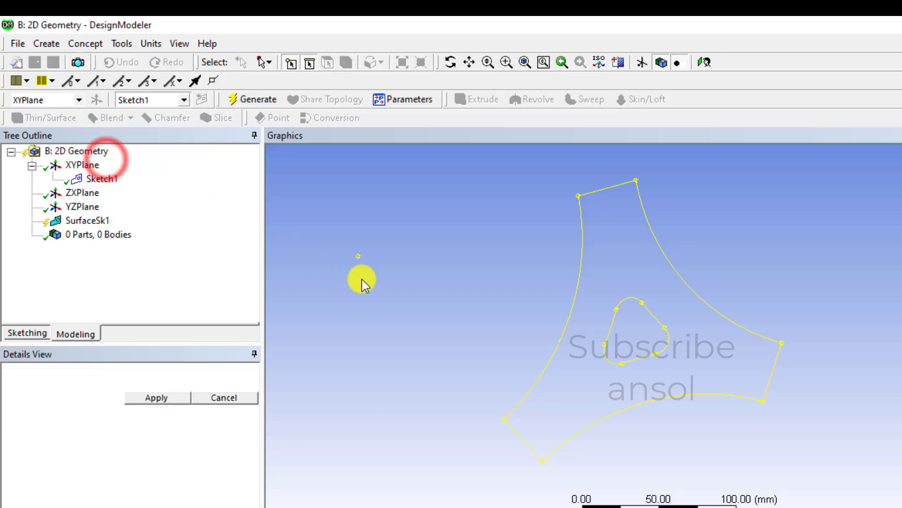
click(154, 398)
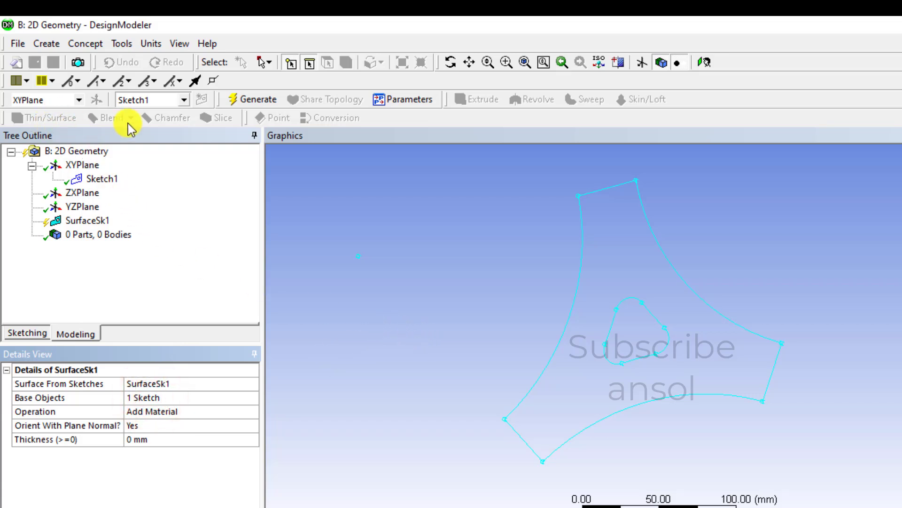
click(241, 100)
click(458, 284)
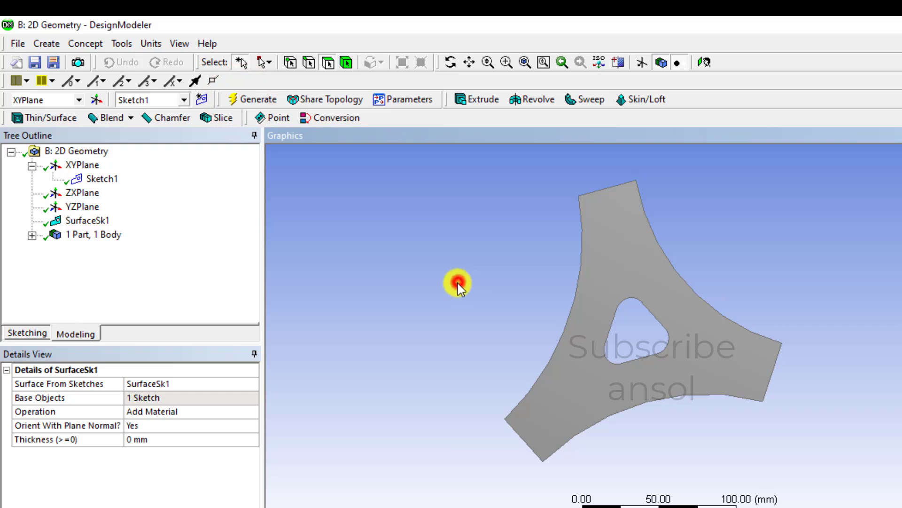
mouse_move(458, 284)
middle_down()
mouse_move(484, 298)
mouse_move(526, 298)
mouse_move(438, 319)
mouse_move(367, 445)
mouse_move(397, 381)
mouse_move(429, 350)
mouse_move(477, 345)
middle_up()
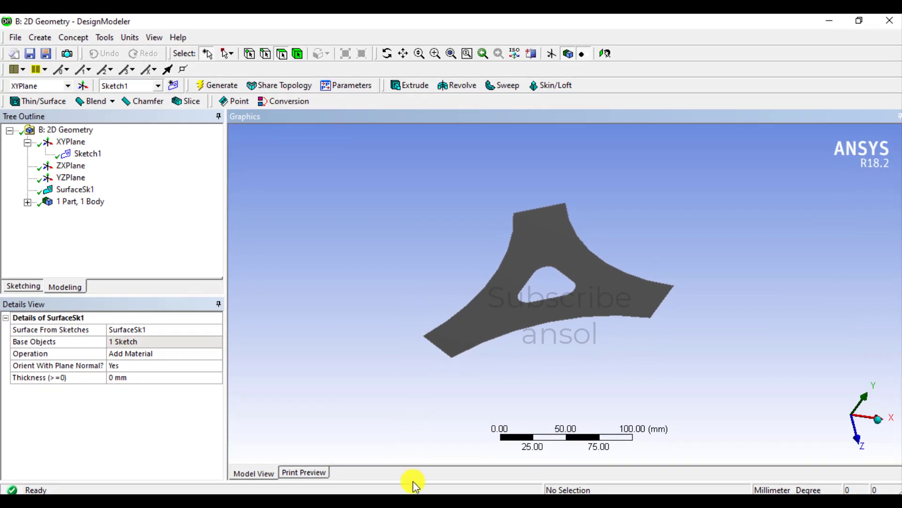
Switch back to Workbench and save the project.
click(403, 501)
click(393, 303)
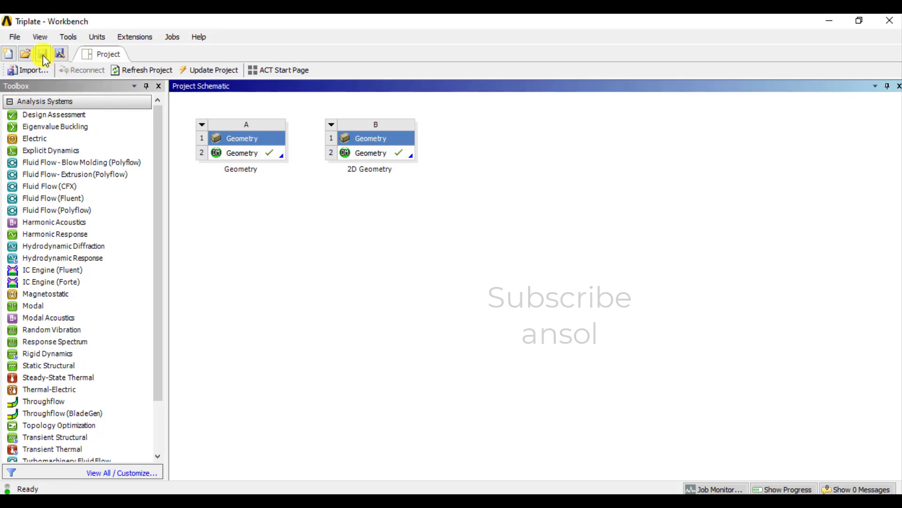
click(43, 55)
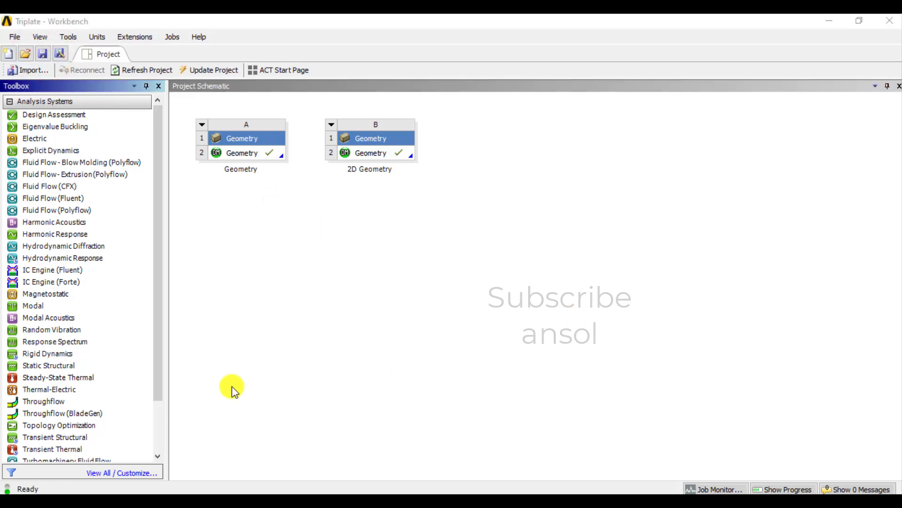
Add a Static Structural system linked to the 2D Geometry system's geometry, and check the linked geometry's analysis type in its properties.
drag(54, 369, 379, 151)
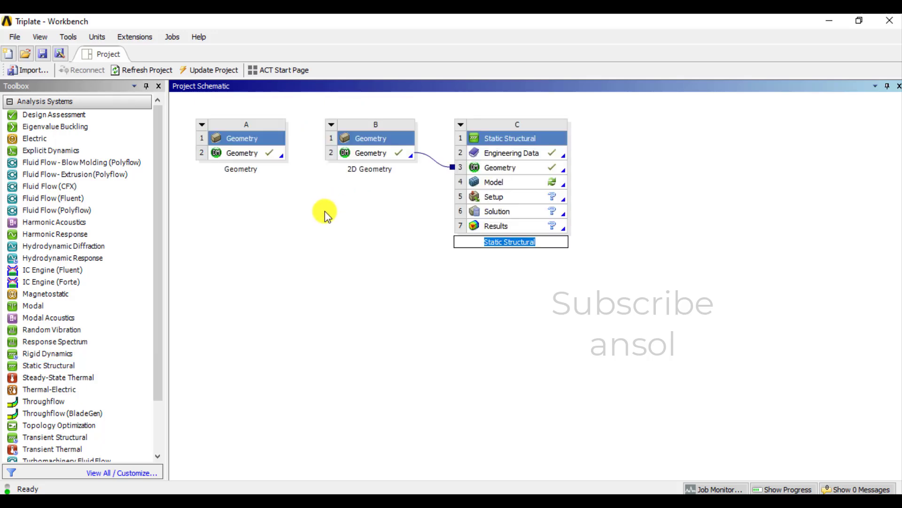
click(296, 283)
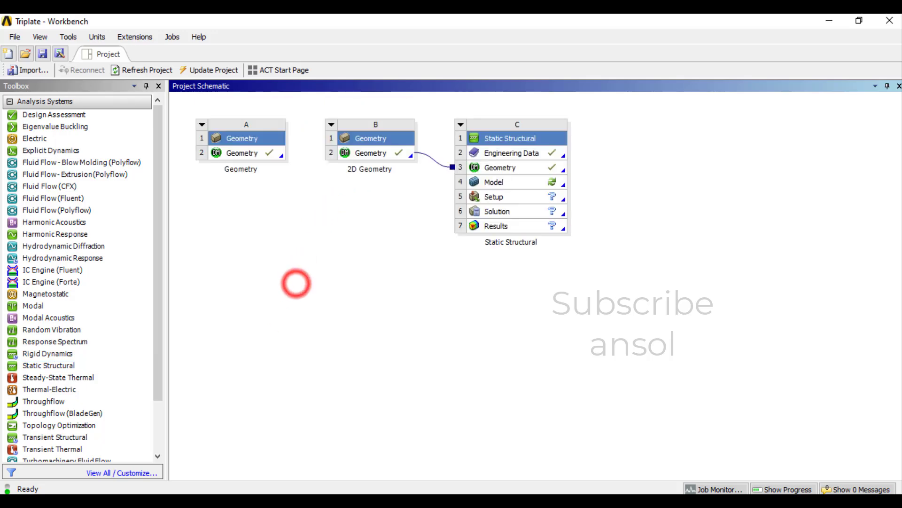
click(500, 169)
right_click(500, 172)
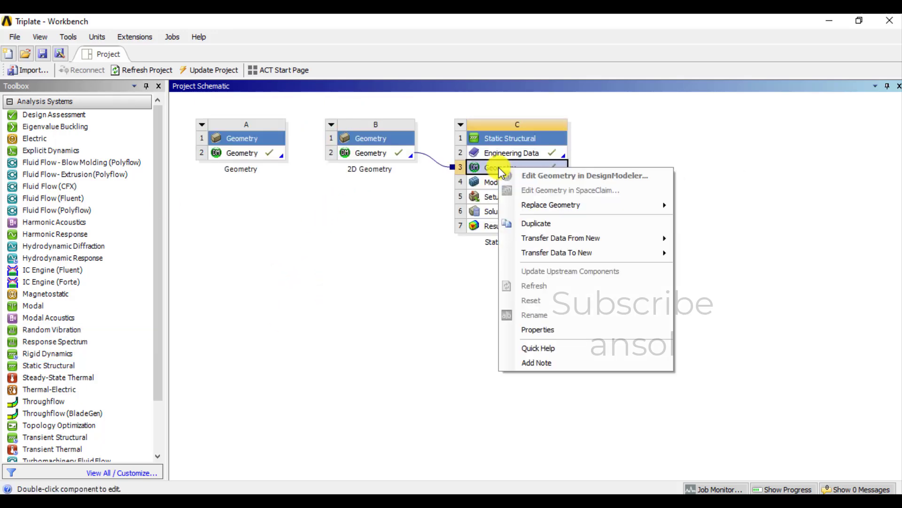
click(535, 329)
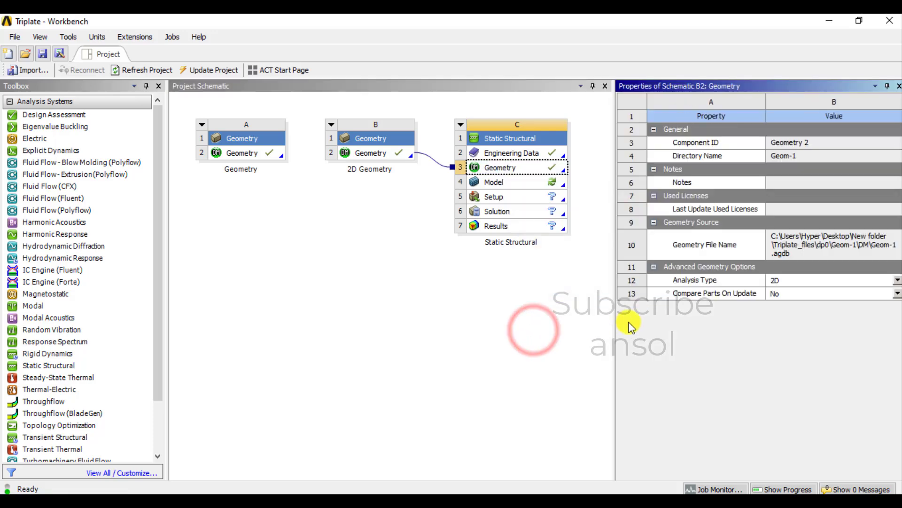
click(897, 86)
Update the Static Structural system's Model cell and open it for editing in Mechanical.
click(512, 186)
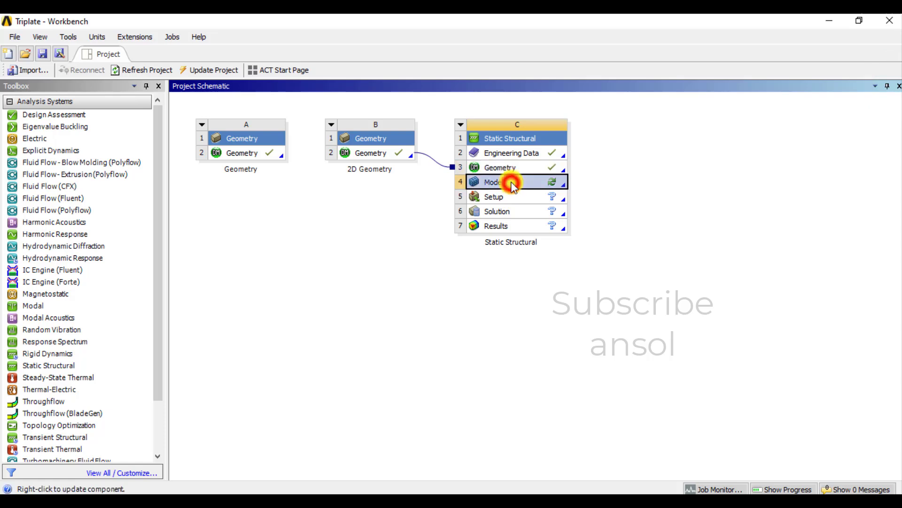
right_click(514, 186)
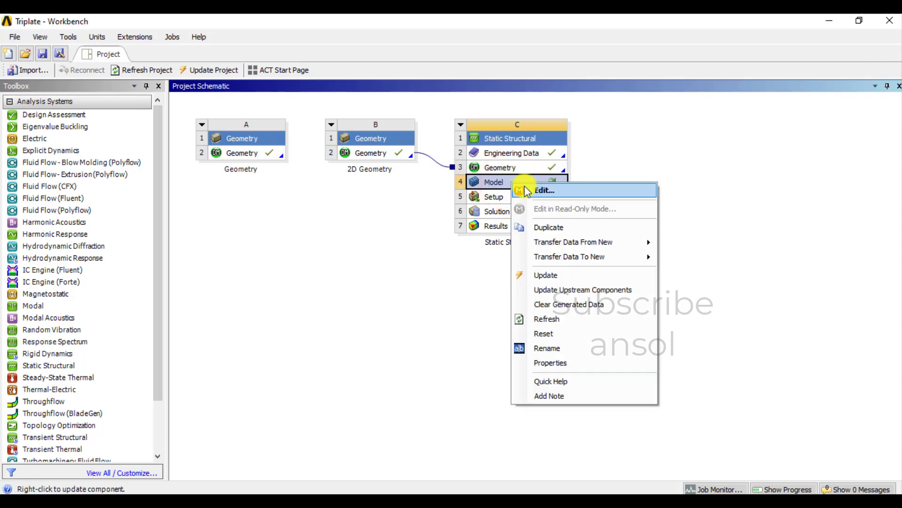
click(542, 276)
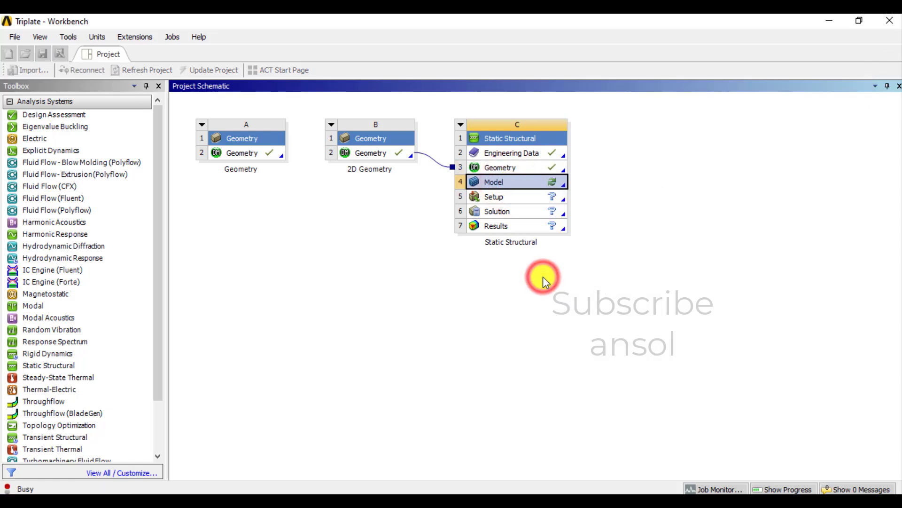
right_click(528, 180)
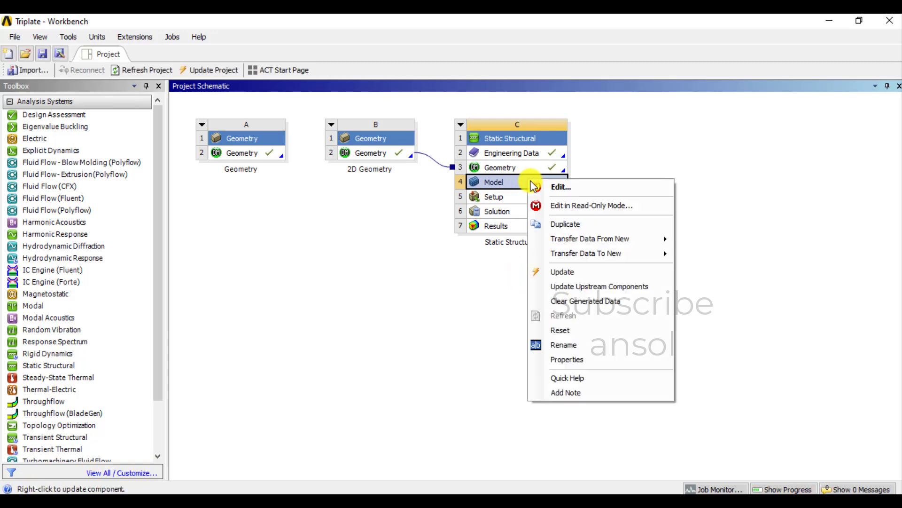
click(564, 188)
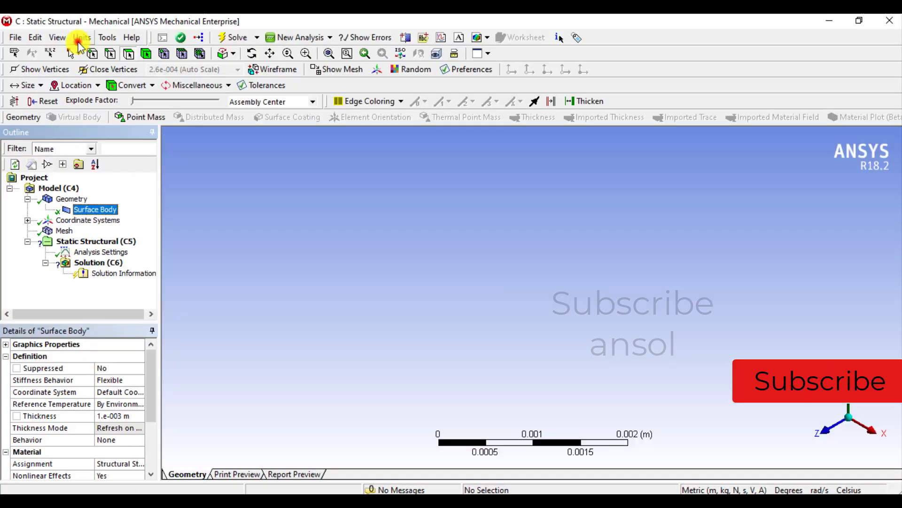
Set the unit system to Metric (mm, kg, N, s, mV, mA).
click(81, 38)
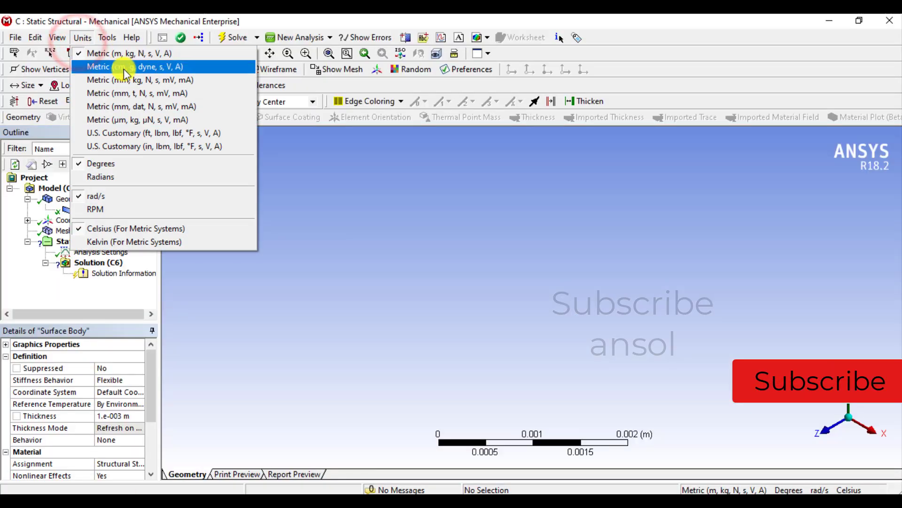
click(131, 87)
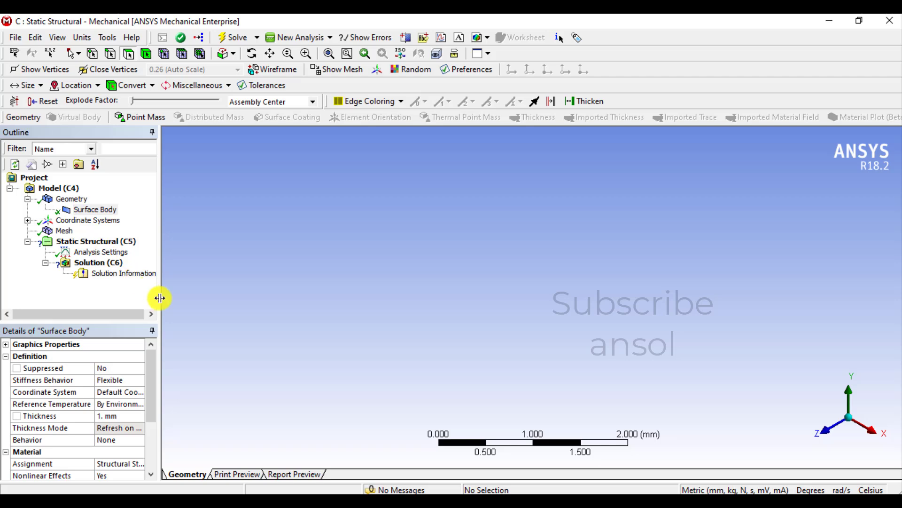
Set the surface body's thickness to 10 mm.
drag(213, 297, 226, 298)
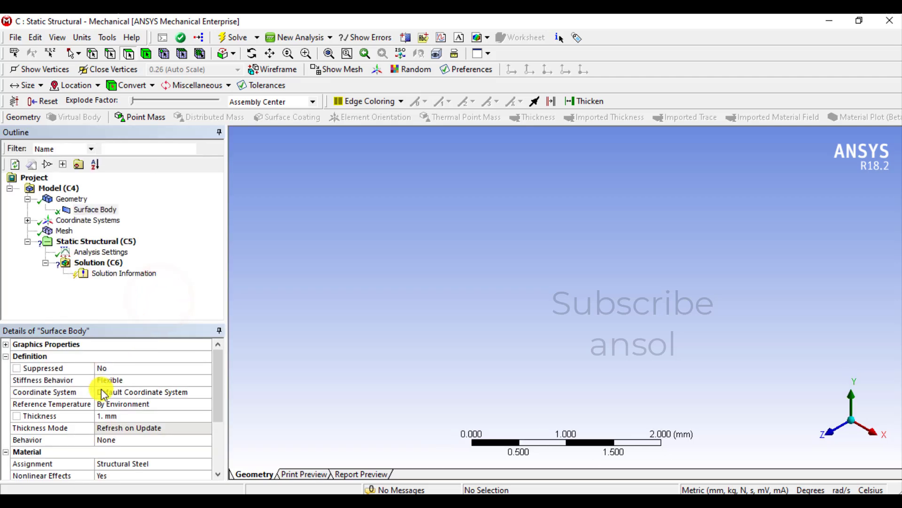
click(118, 417)
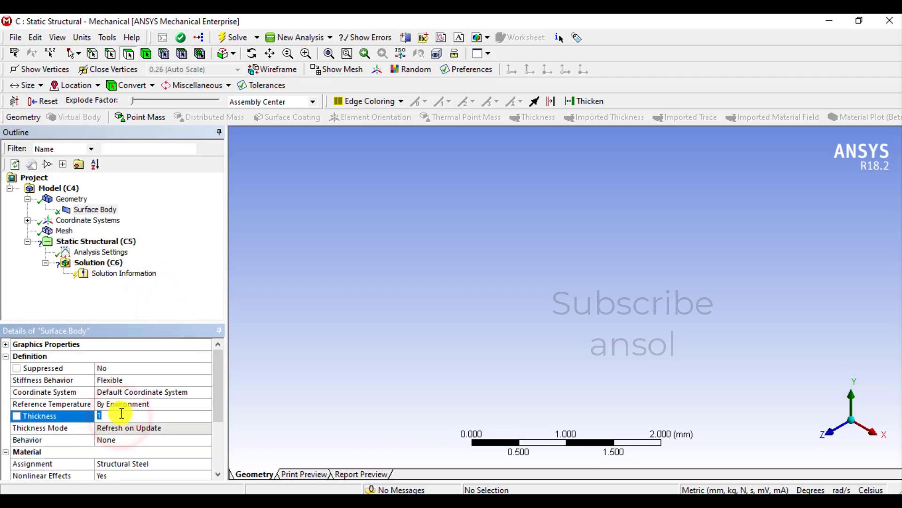
text(10)
key(Return)
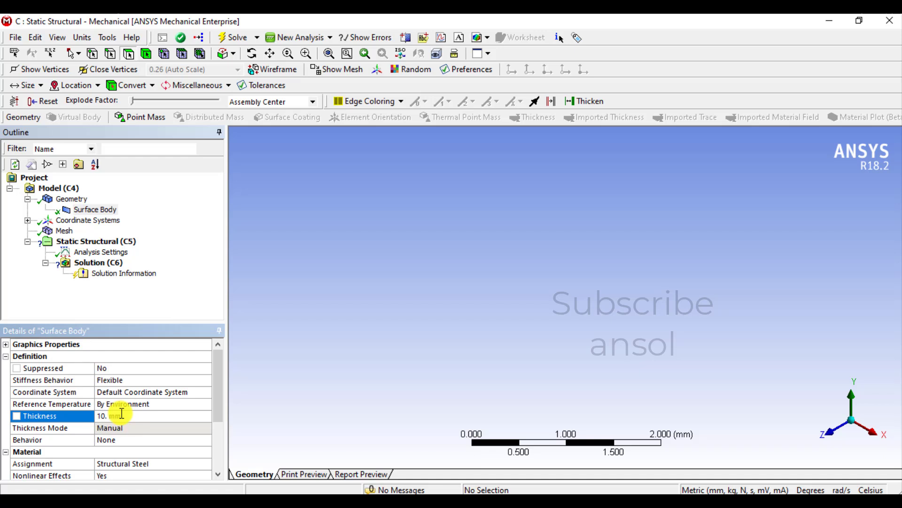
Set the mesh relevance to 100 for the triplate surface.
click(381, 288)
middle_drag(432, 309, 393, 329)
scroll(423, 328, up, 2)
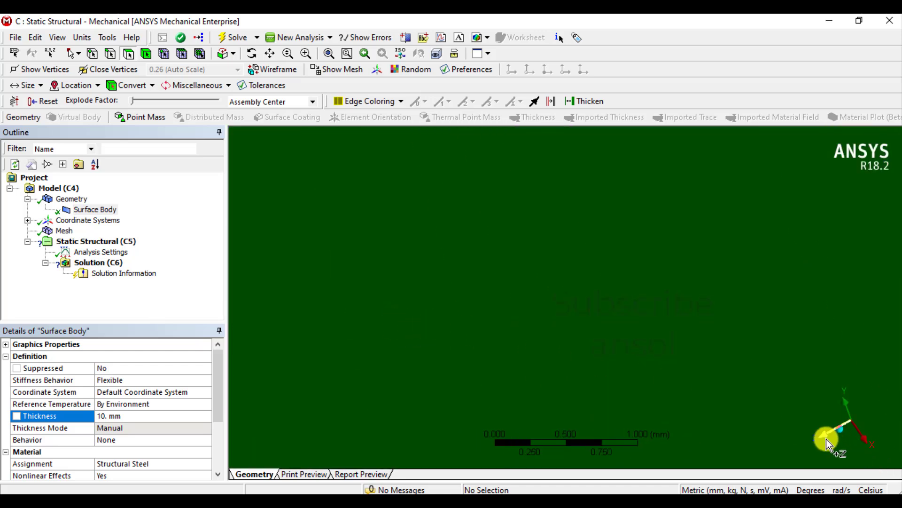
click(329, 53)
middle_drag(455, 232, 484, 241)
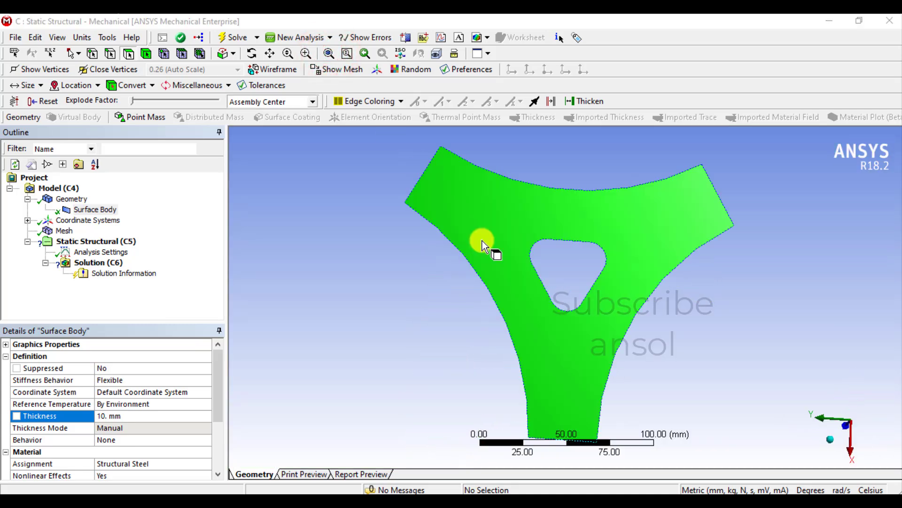
click(47, 231)
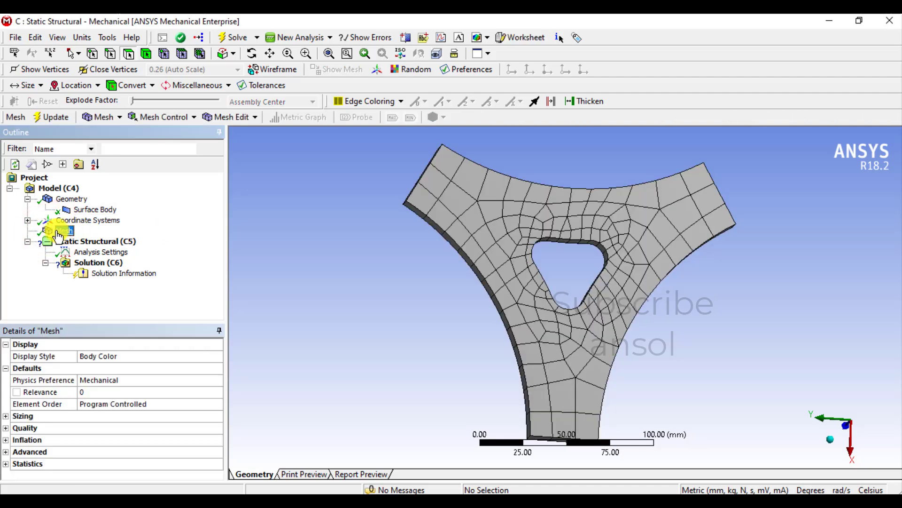
click(88, 393)
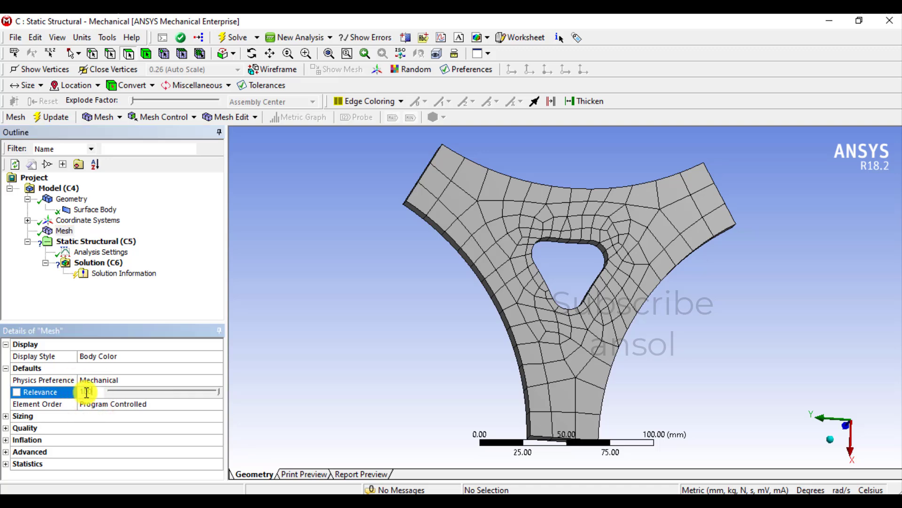
key(Return)
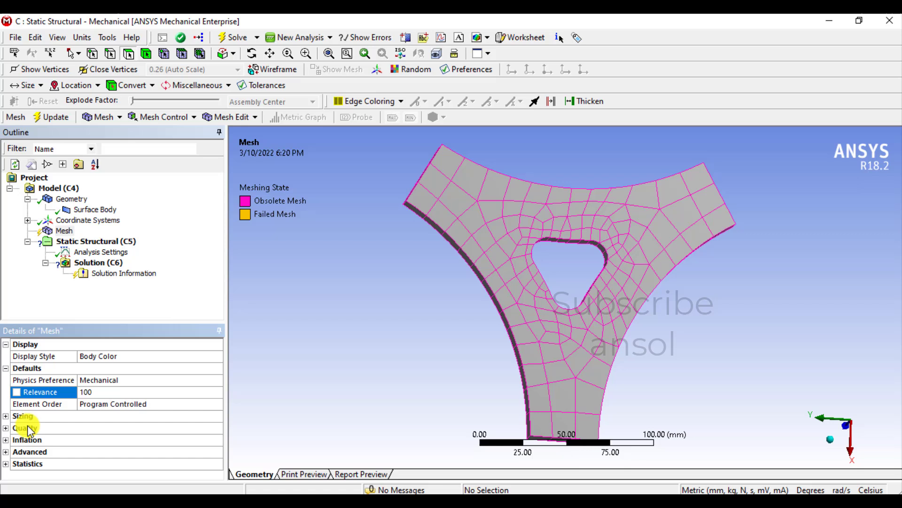
Set the mesh sizing's Relevance Center to Fine and update the mesh.
click(6, 416)
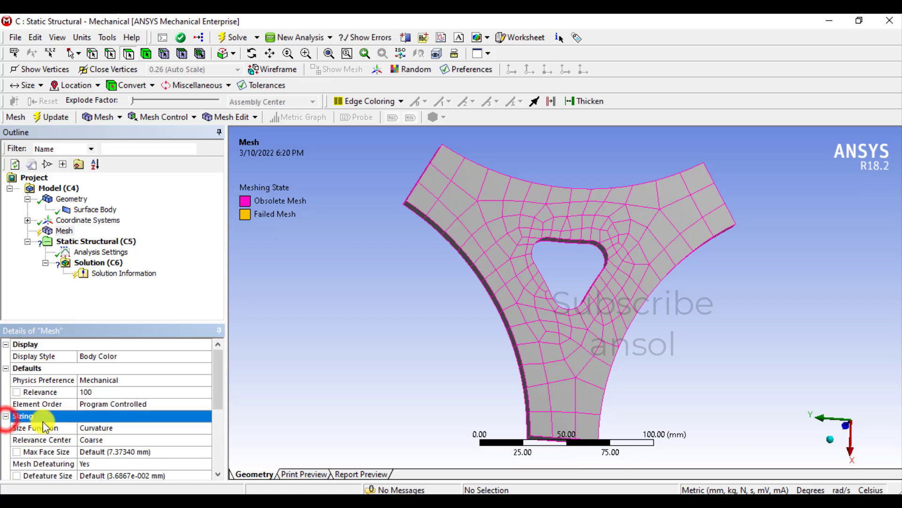
click(137, 441)
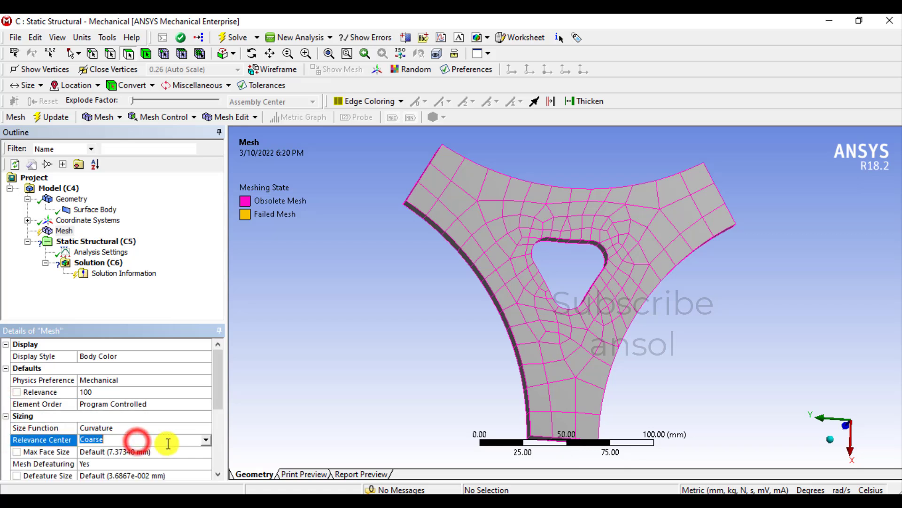
click(206, 439)
click(109, 467)
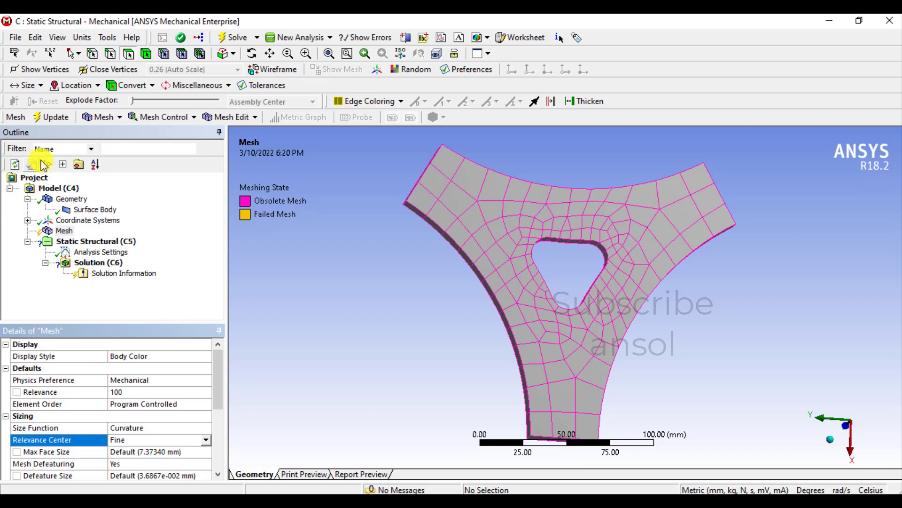
click(52, 118)
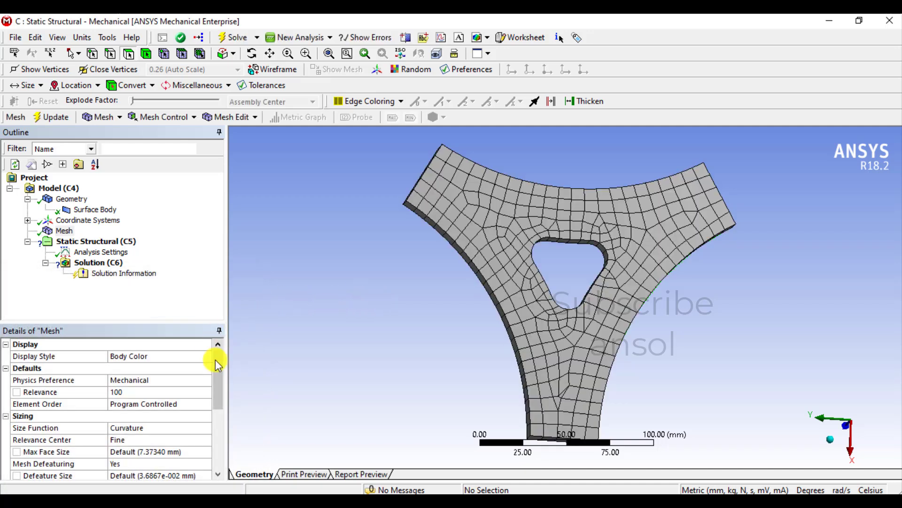
Check the node and element counts in the mesh statistics and inspect the meshed plate at an angle.
drag(218, 366, 214, 433)
click(5, 464)
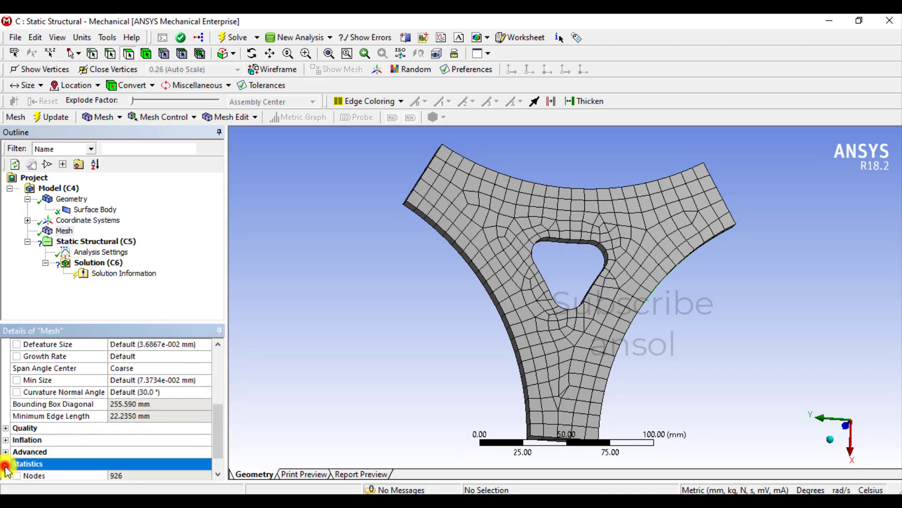
drag(219, 422, 218, 431)
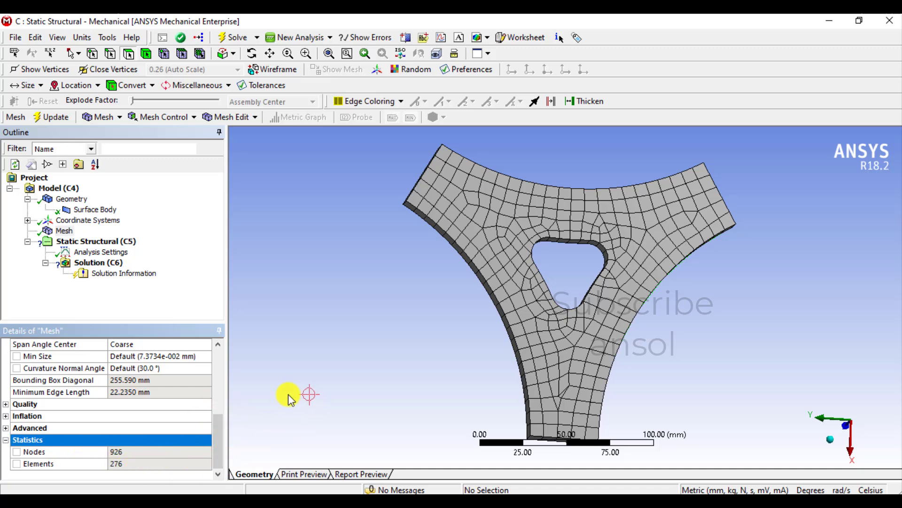
middle_drag(288, 399, 249, 225)
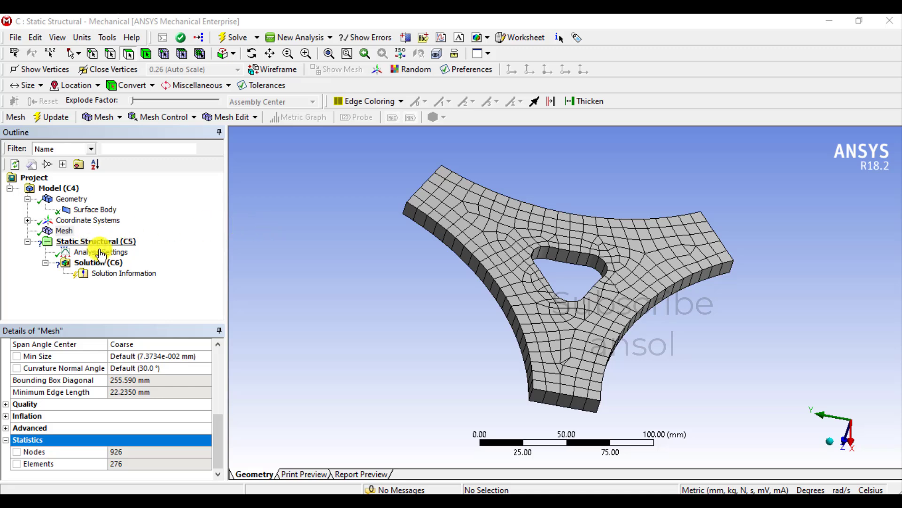
Add a Pressure load to the Static Structural analysis, scoped to the straight end edges of the plate's three arms.
click(834, 445)
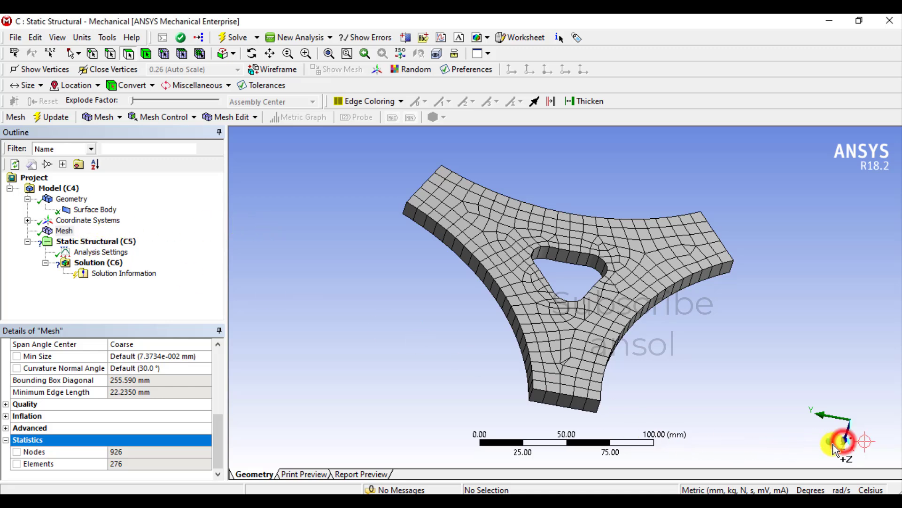
click(806, 421)
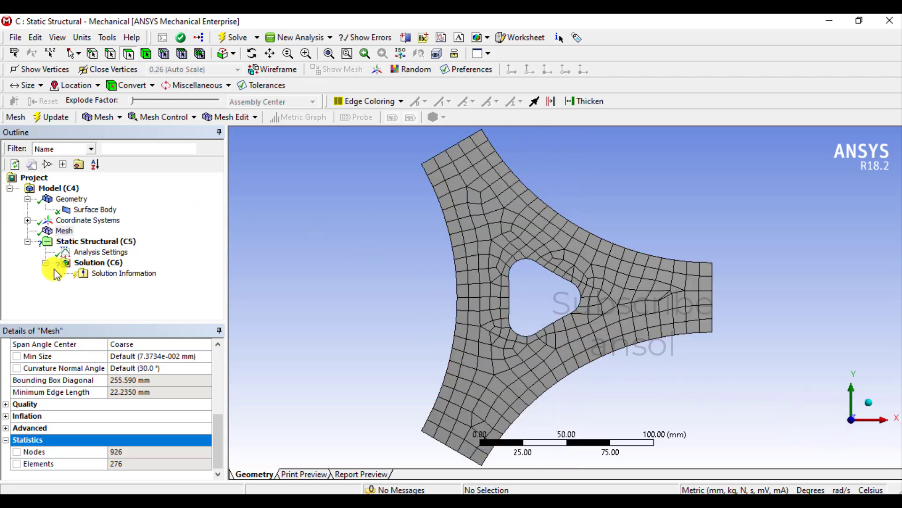
click(94, 240)
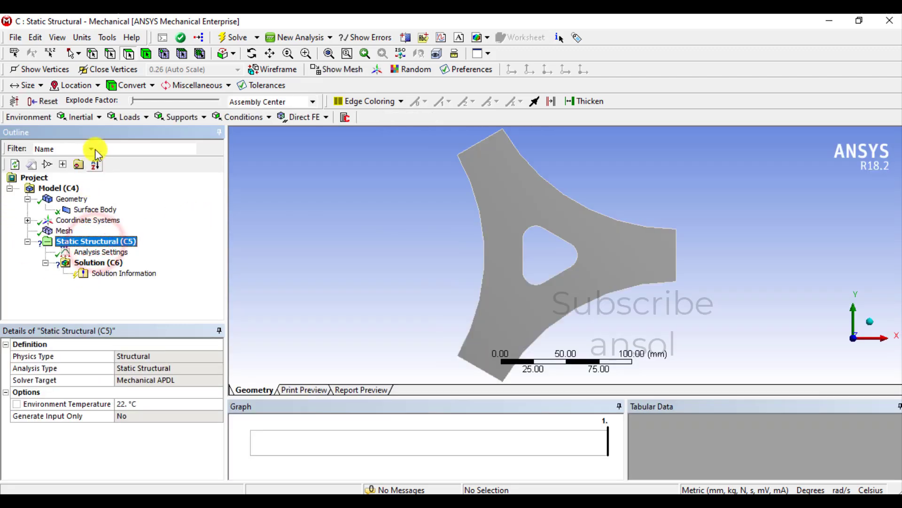
click(126, 117)
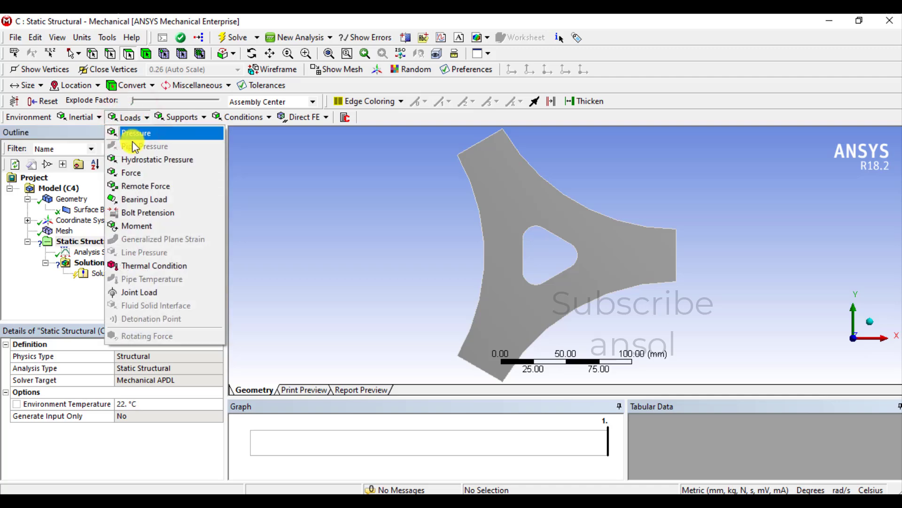
click(143, 137)
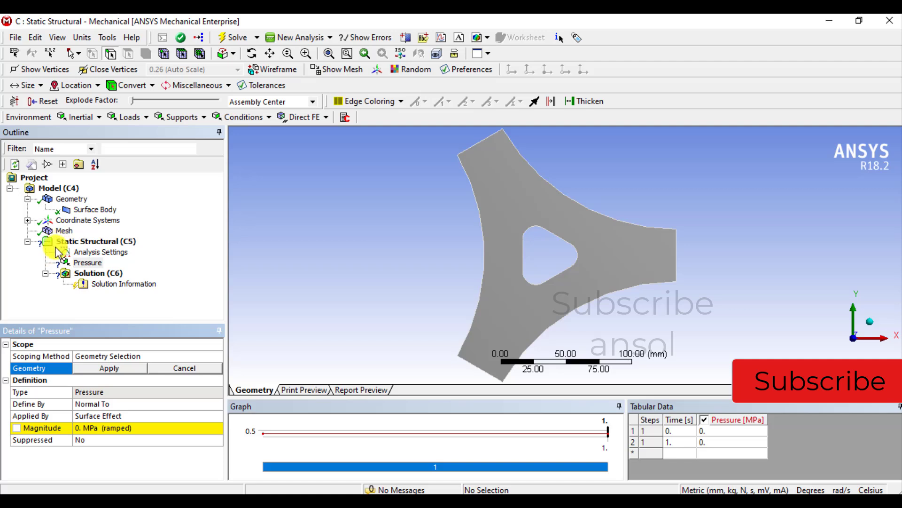
click(109, 54)
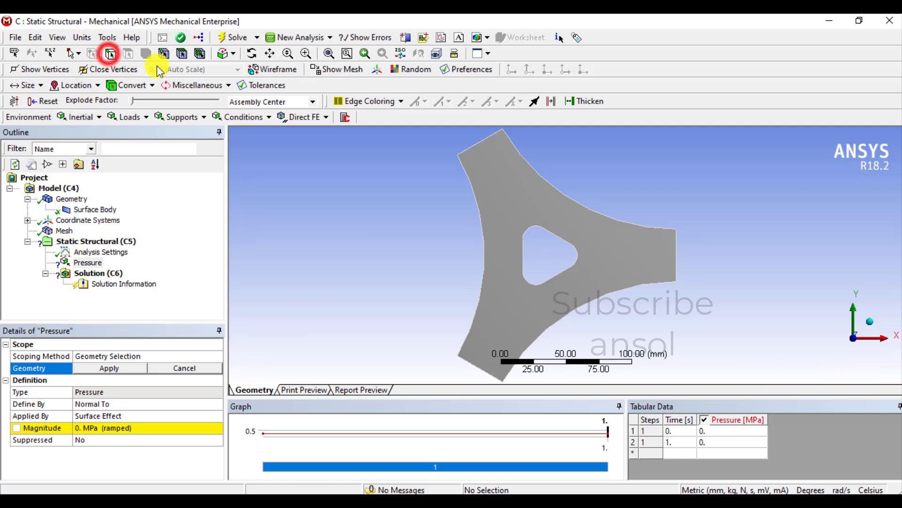
click(474, 150)
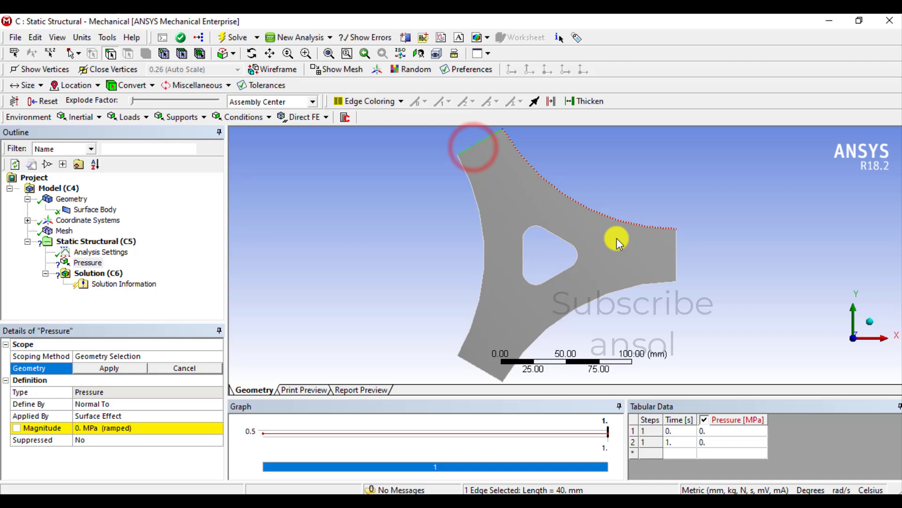
ctrl+click(678, 266)
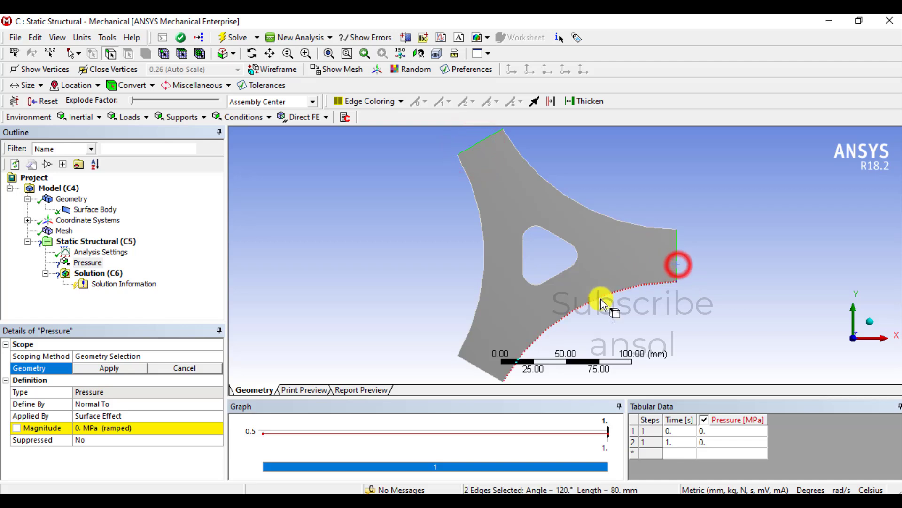
ctrl+click(470, 366)
click(122, 370)
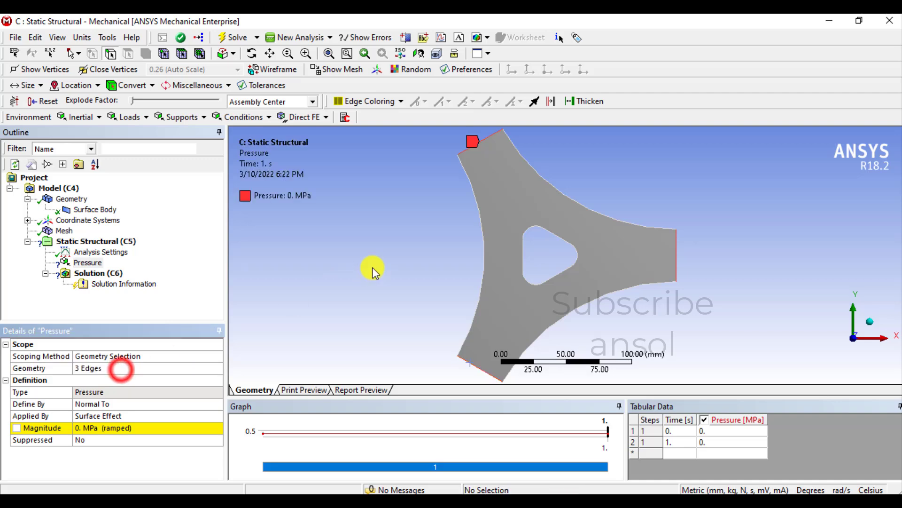
Set the pressure magnitude on the three end edges to -50 MPa.
click(89, 428)
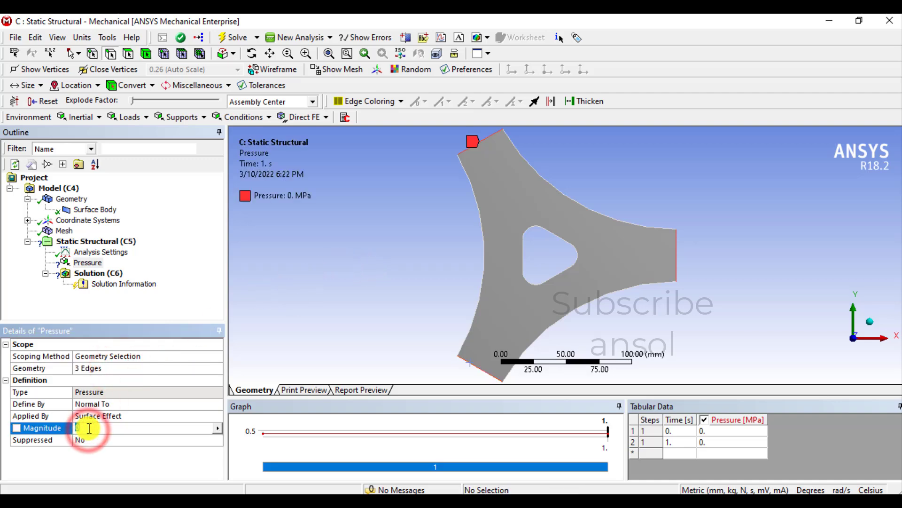
text(-50)
key(Return)
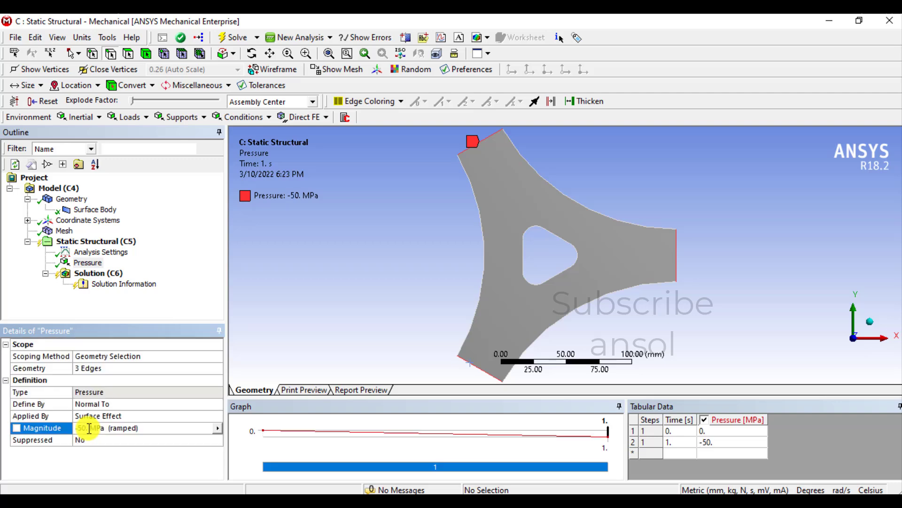
click(411, 273)
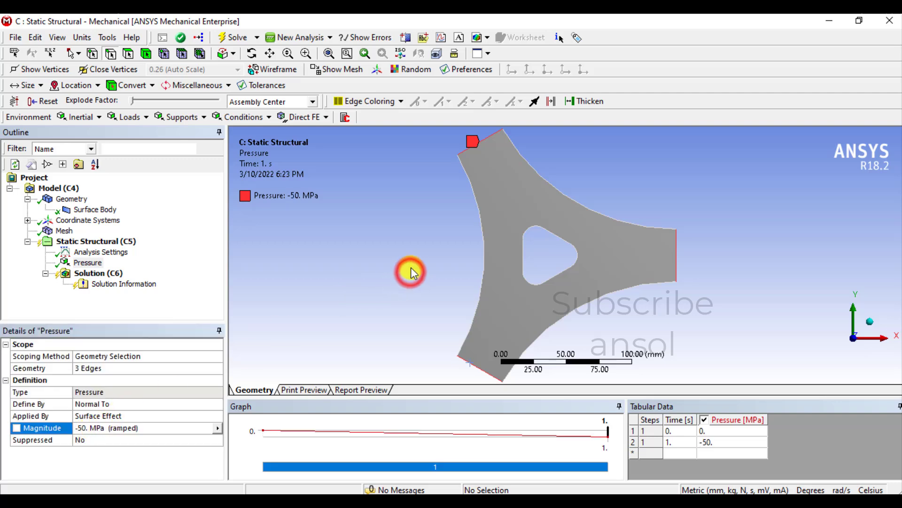
scroll(413, 270, down, 1)
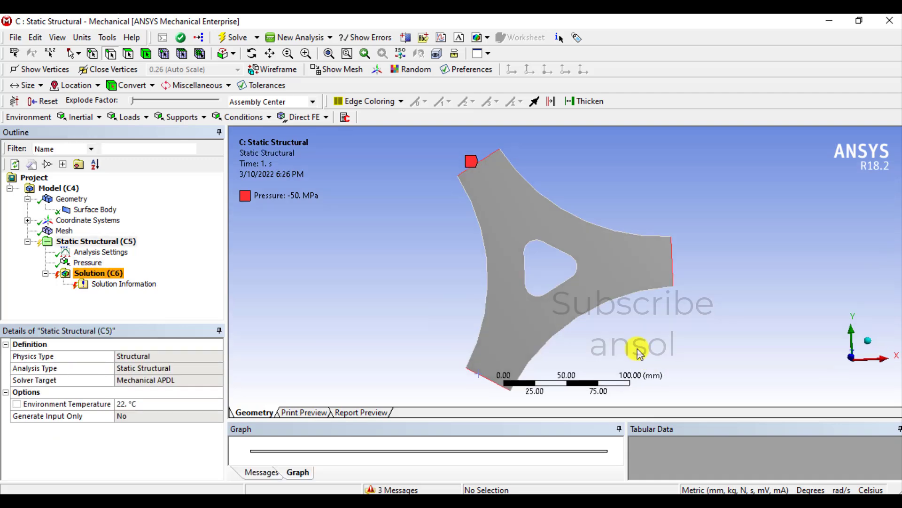
Turn Weak Springs on in the Analysis Settings and solve the analysis.
click(114, 254)
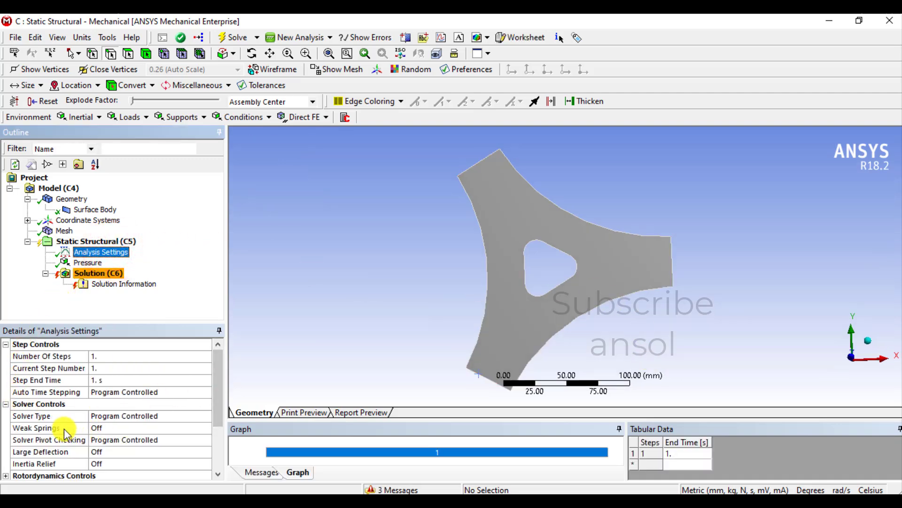
click(123, 428)
click(206, 429)
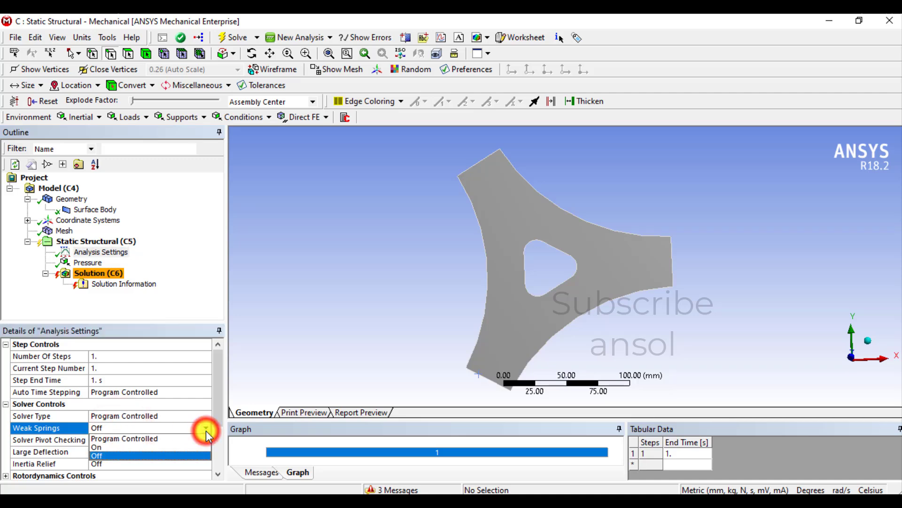
click(113, 453)
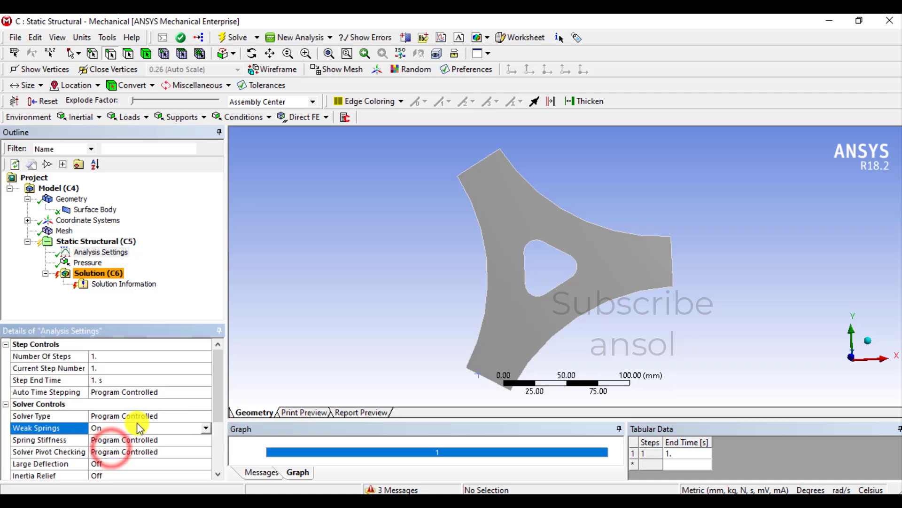
click(233, 38)
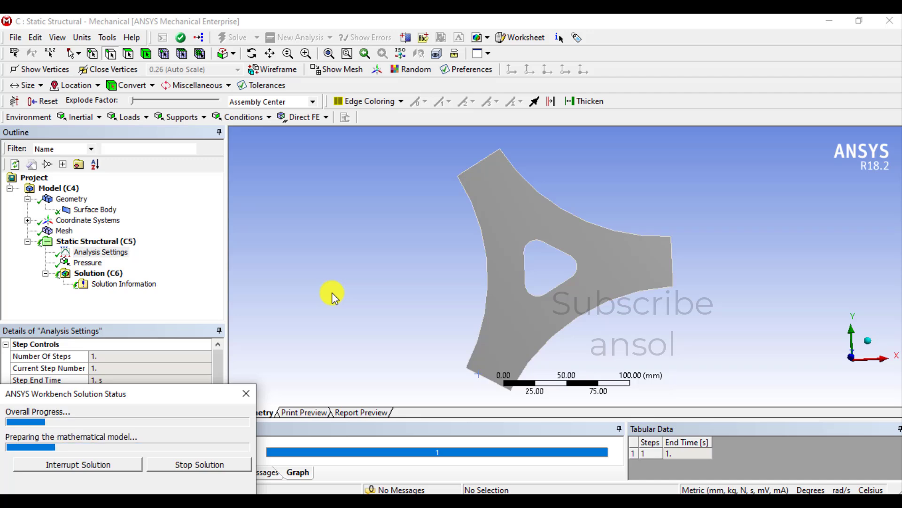
Add a Total Deformation result for all bodies to the solution.
click(108, 274)
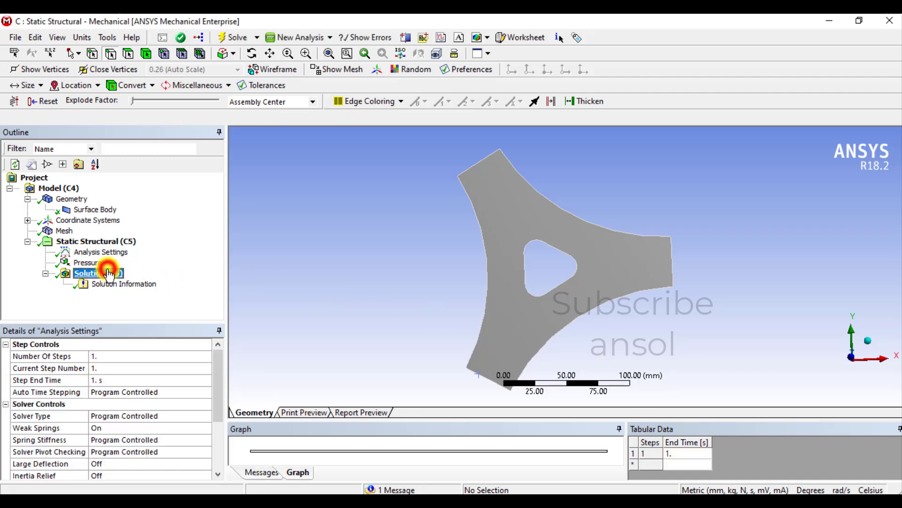
click(80, 121)
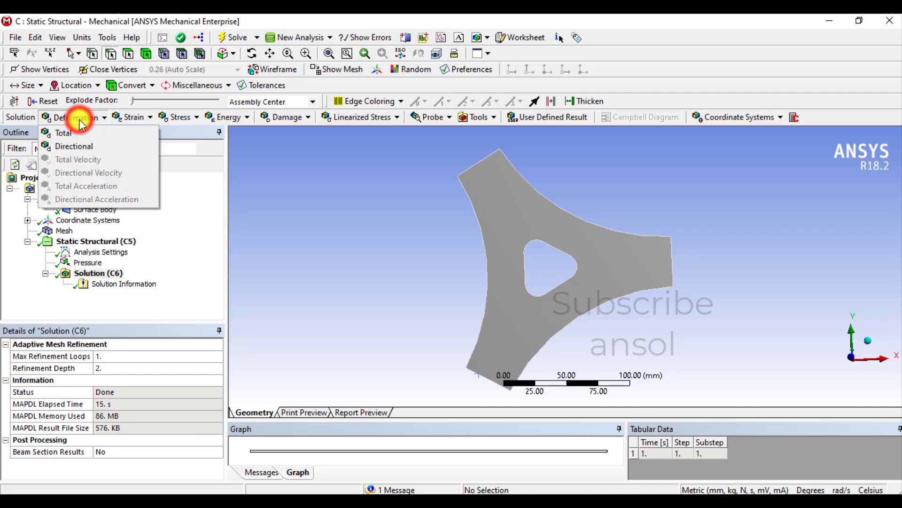
click(77, 132)
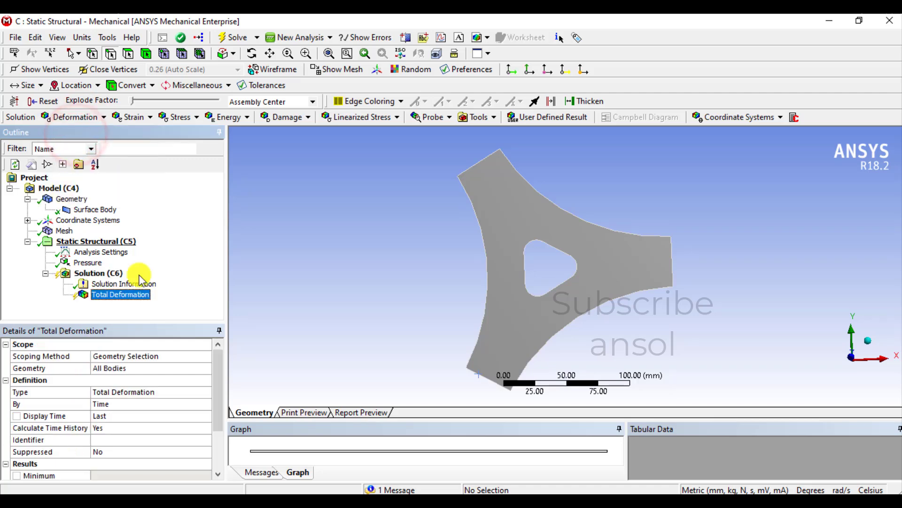
Add an Equivalent (von-Mises) Stress result for all bodies to the solution and evaluate the results.
click(98, 273)
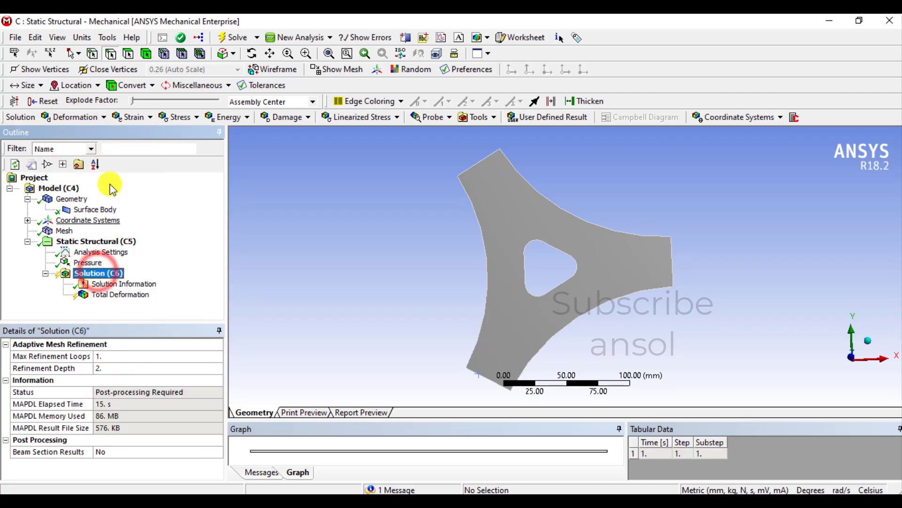
click(178, 117)
click(189, 134)
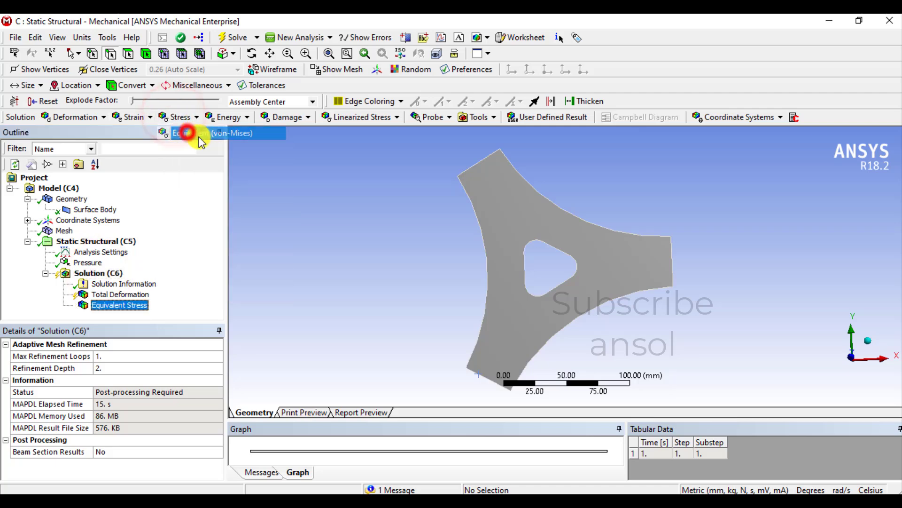
click(313, 254)
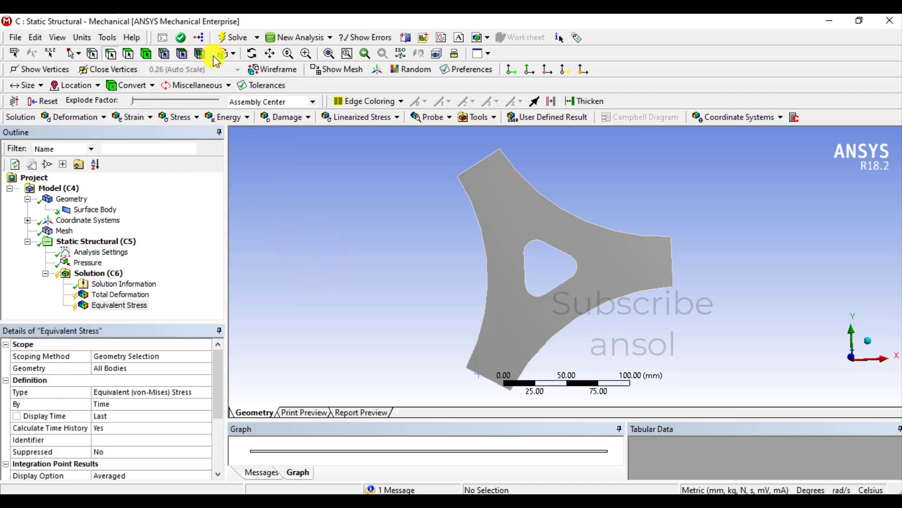
click(232, 37)
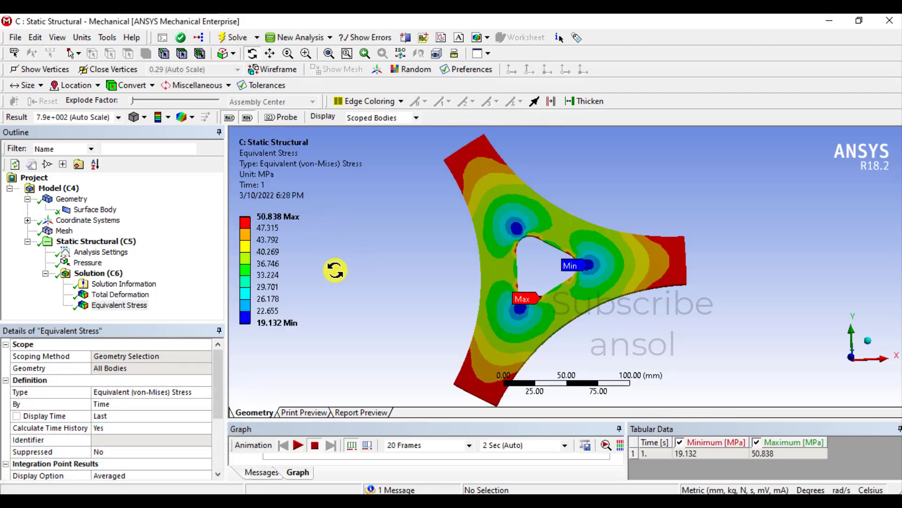
Play and stop the animations of the Equivalent Stress and Total Deformation results, and return to the Equivalent Stress plot.
click(298, 445)
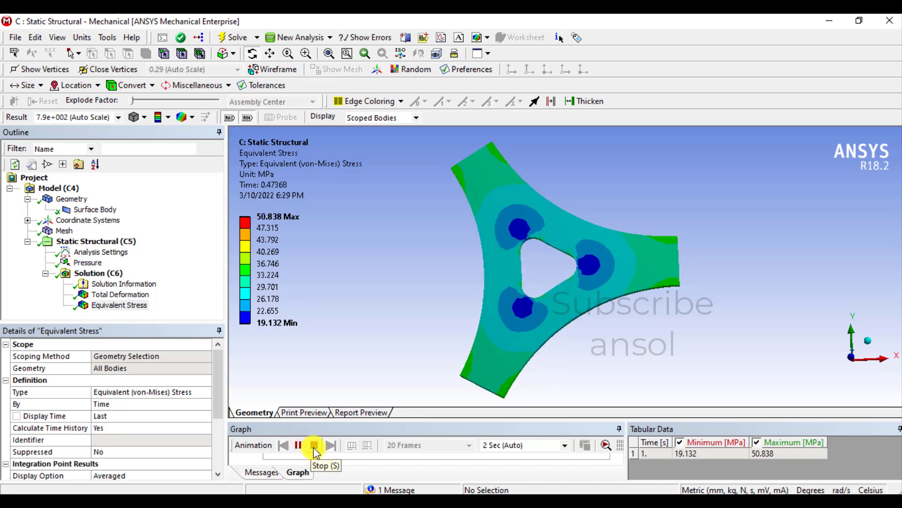
click(314, 445)
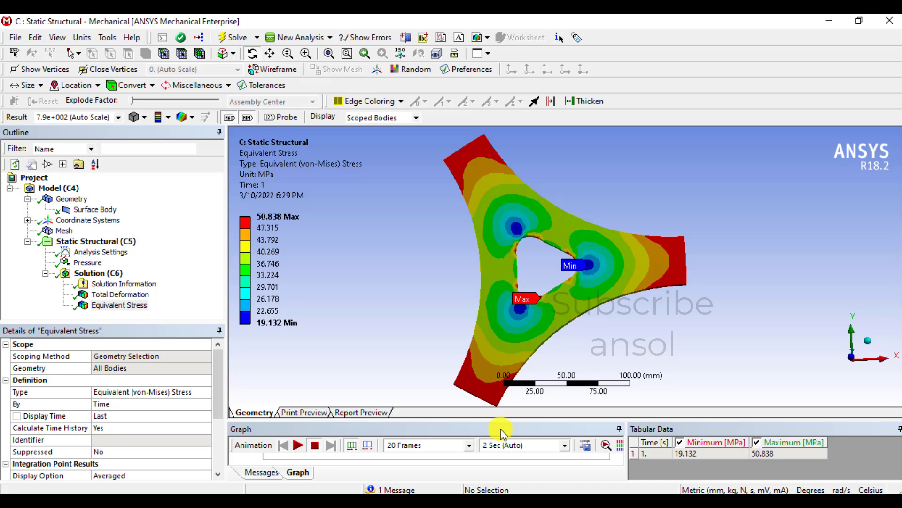
click(120, 294)
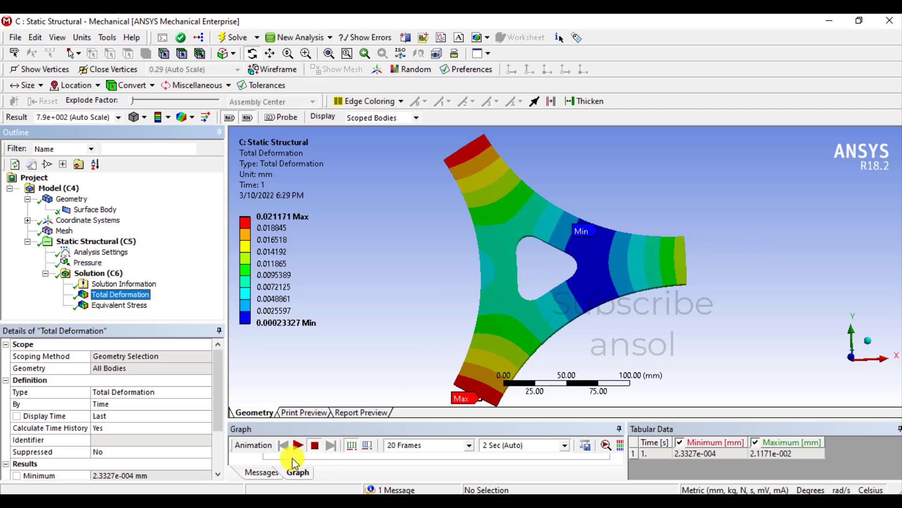
click(297, 445)
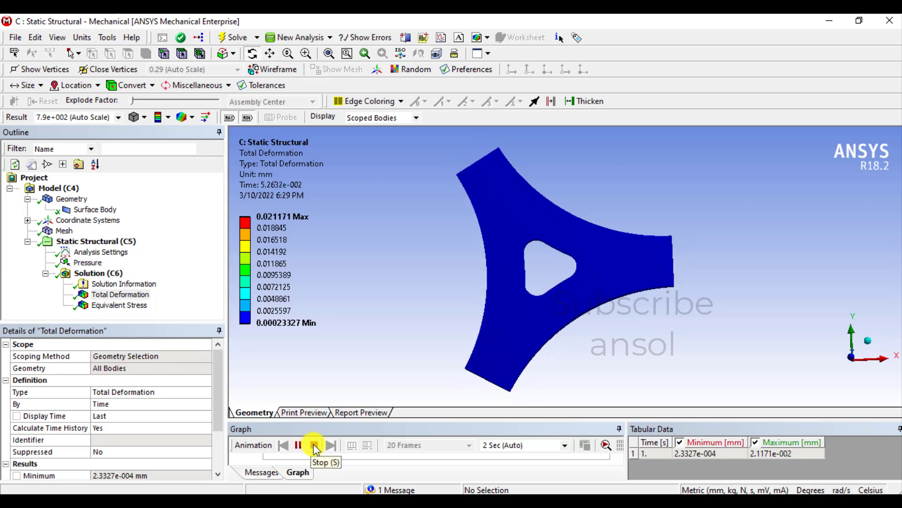
click(314, 446)
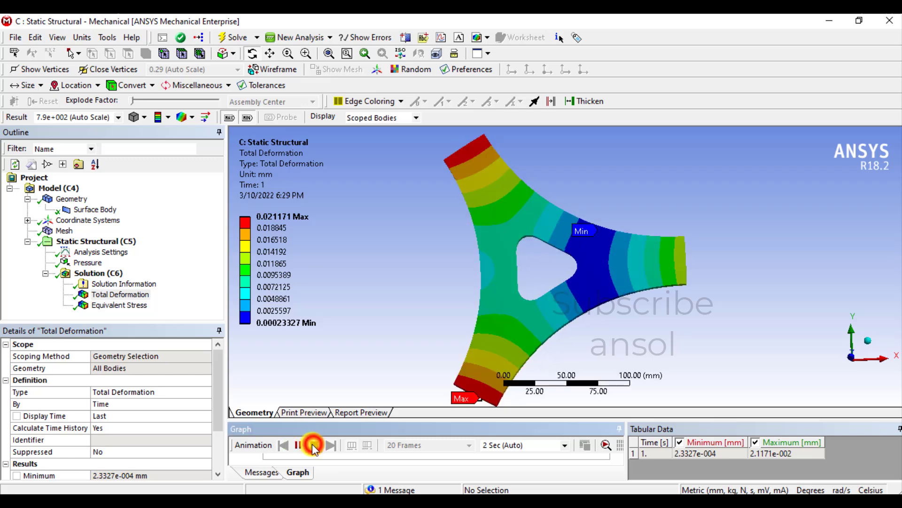
click(114, 295)
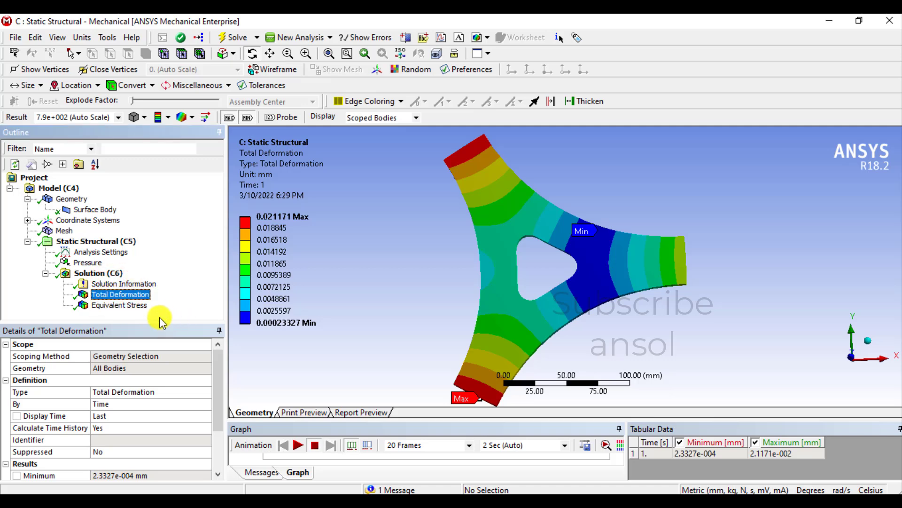
click(133, 306)
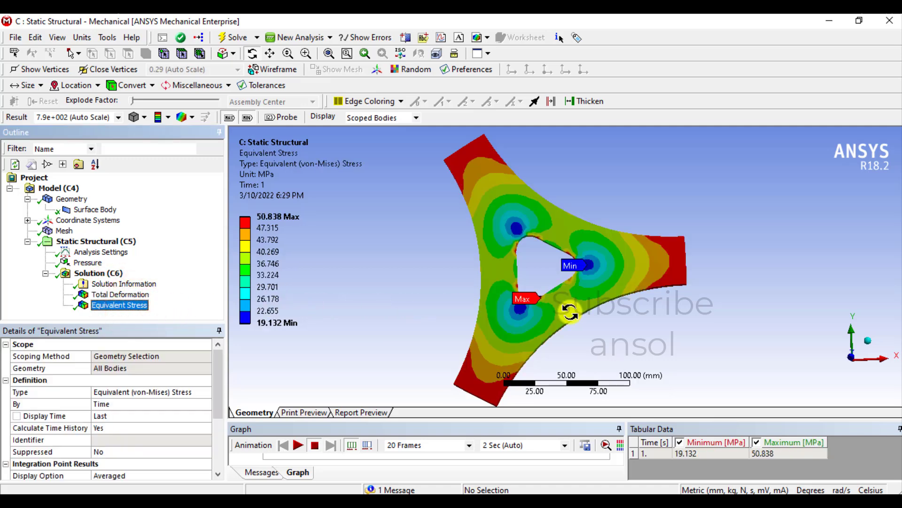